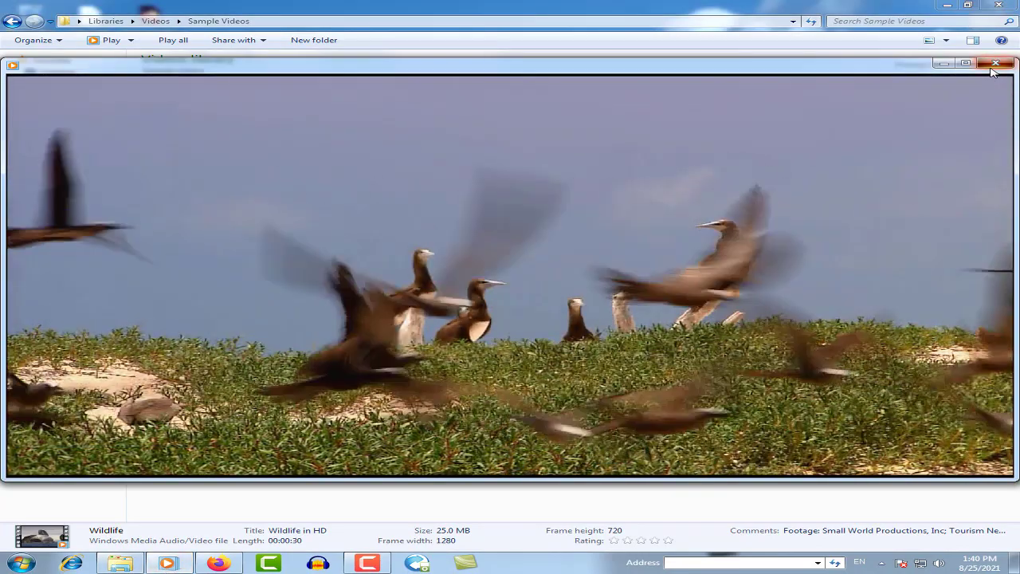
Step: Replay the Wildlife video from the Sample Videos folder and pause it at 00:12
{"action": "left_click", "coordinate": [993, 67]}
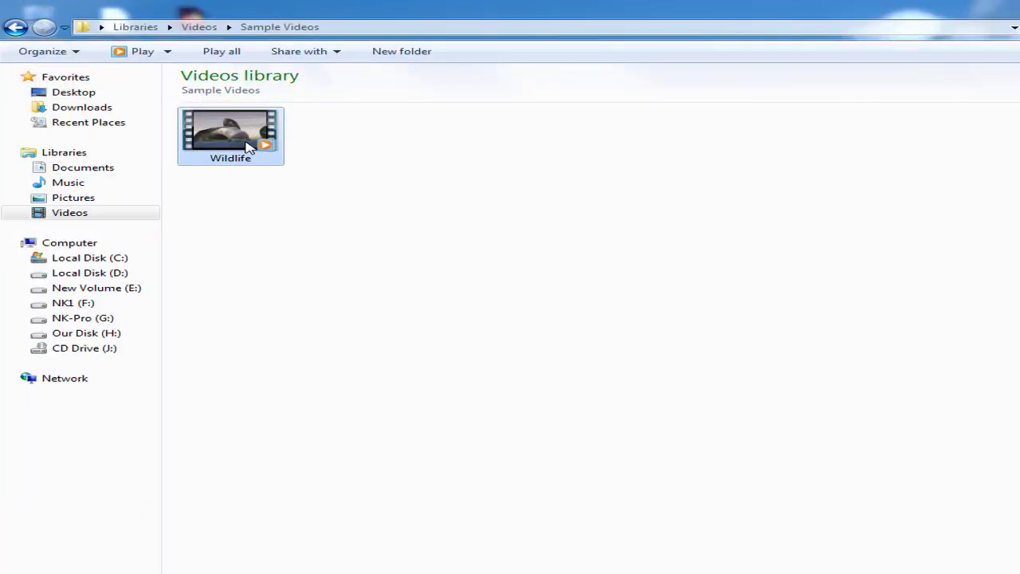
{"action": "double_click", "coordinate": [231, 131]}
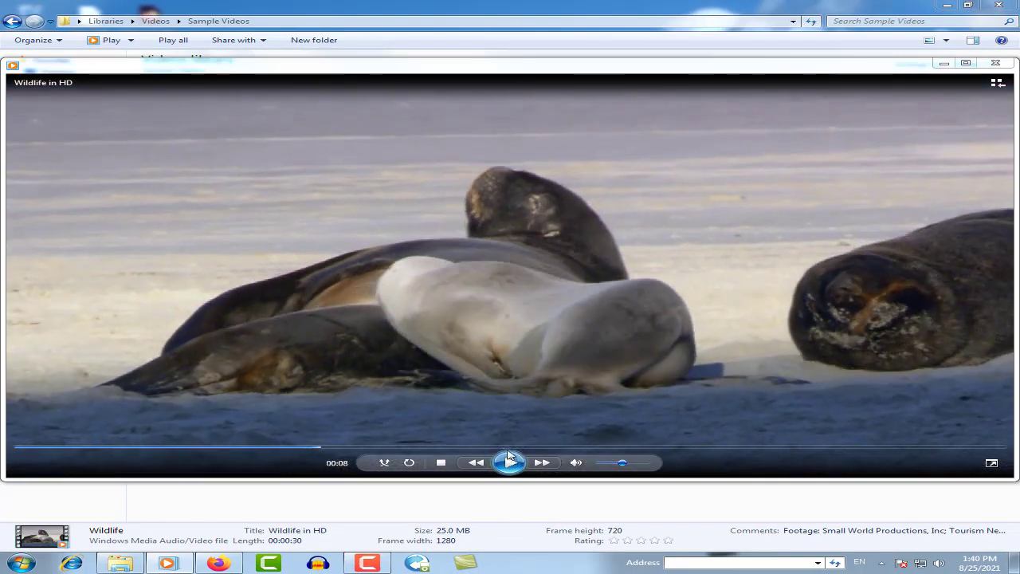
{"action": "left_click", "coordinate": [509, 462]}
{"action": "left_click", "coordinate": [508, 462]}
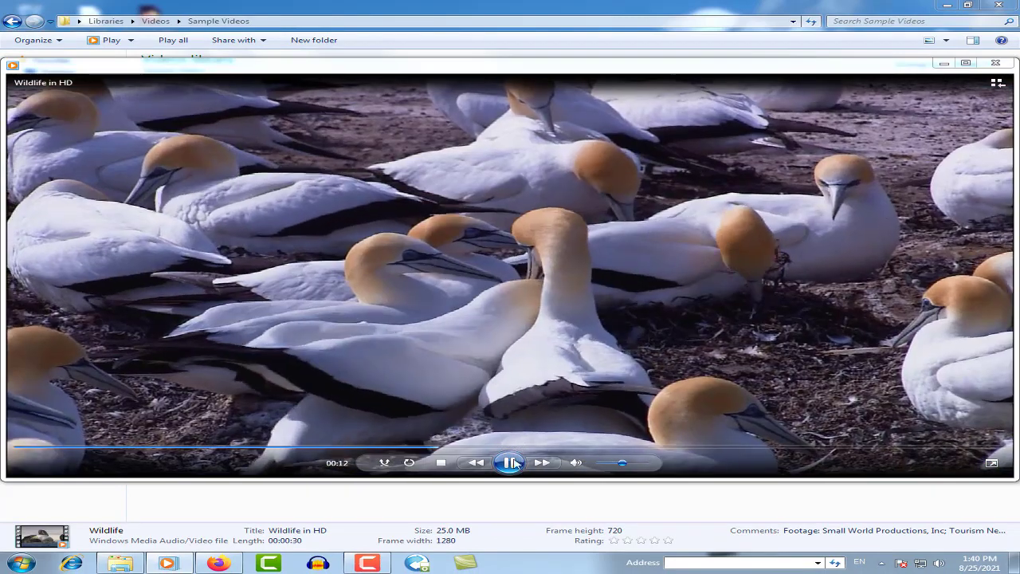
{"action": "left_click", "coordinate": [508, 462]}
Step: Launch QQPlayer from the desktop and switch back to the paused Wildlife video in Windows Media Player
{"action": "left_click", "coordinate": [943, 64]}
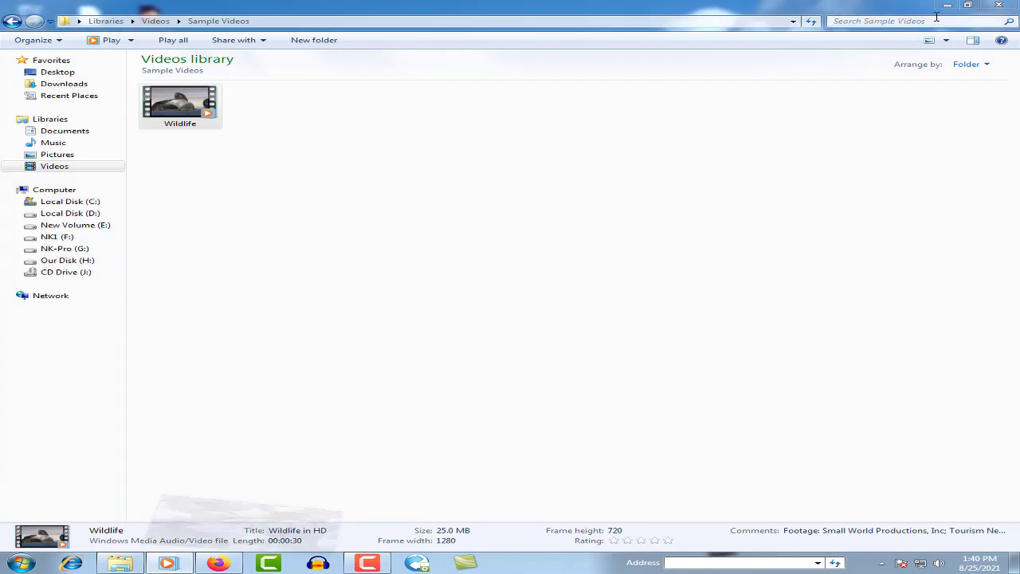
{"action": "left_click", "coordinate": [946, 5]}
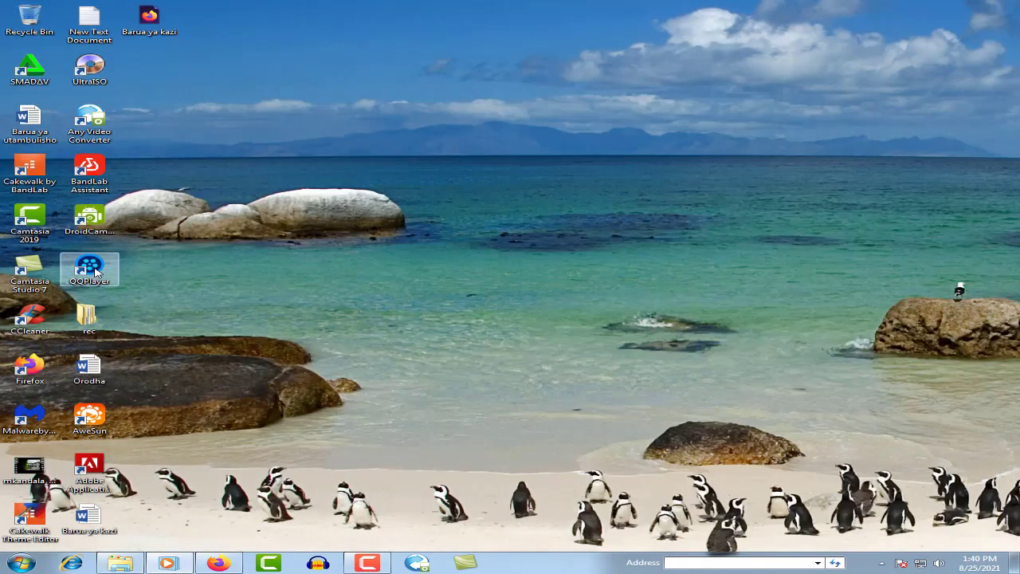
{"action": "left_click", "coordinate": [96, 269]}
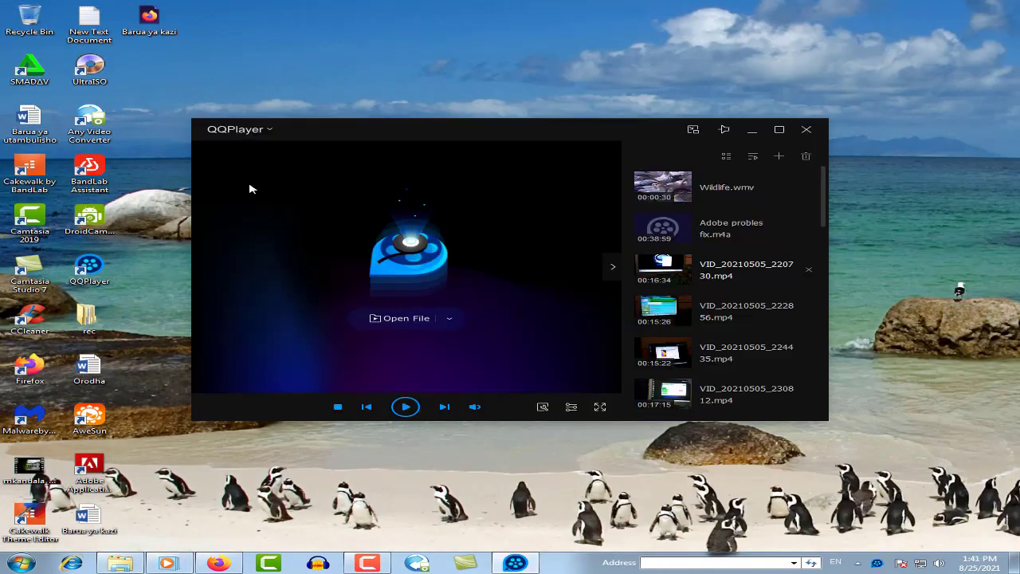
{"action": "left_click", "coordinate": [167, 563]}
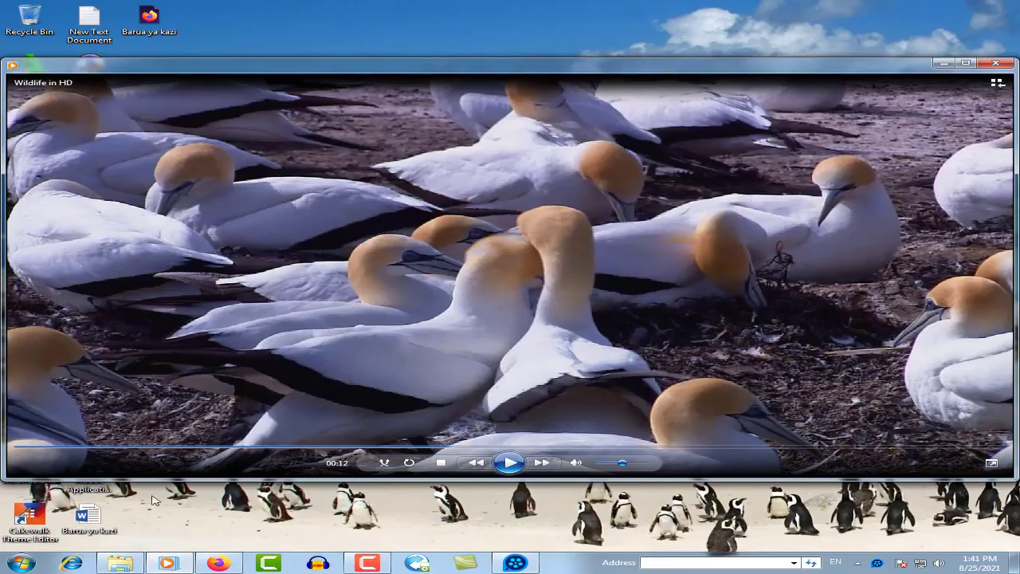
{"action": "left_click", "coordinate": [132, 565]}
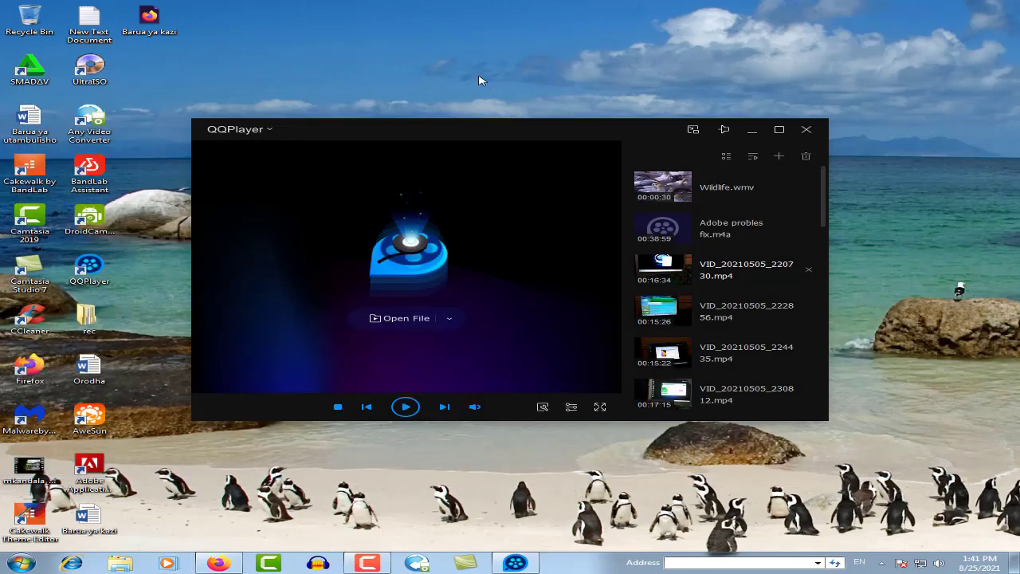
Step: Close QQPlayer and refresh the desktop
{"action": "right_click", "coordinate": [446, 43]}
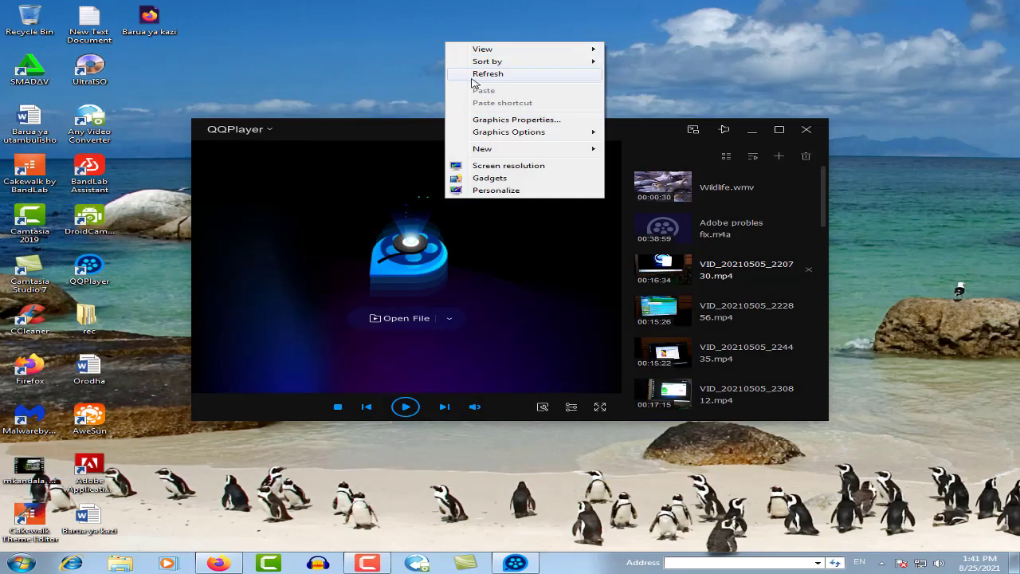
{"action": "left_click", "coordinate": [478, 78]}
{"action": "left_click", "coordinate": [807, 129]}
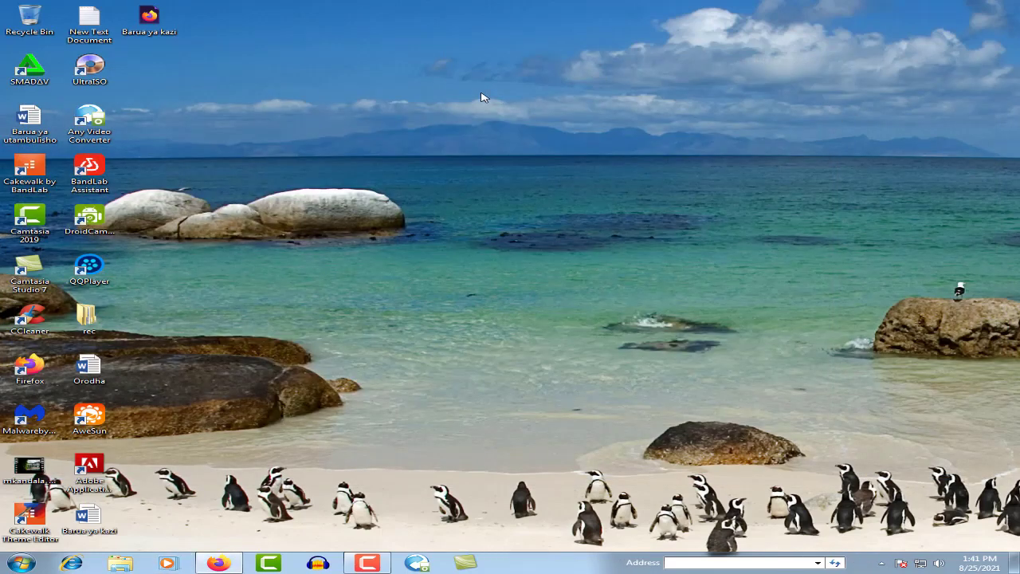
{"action": "right_click", "coordinate": [456, 82]}
{"action": "left_click", "coordinate": [470, 115]}
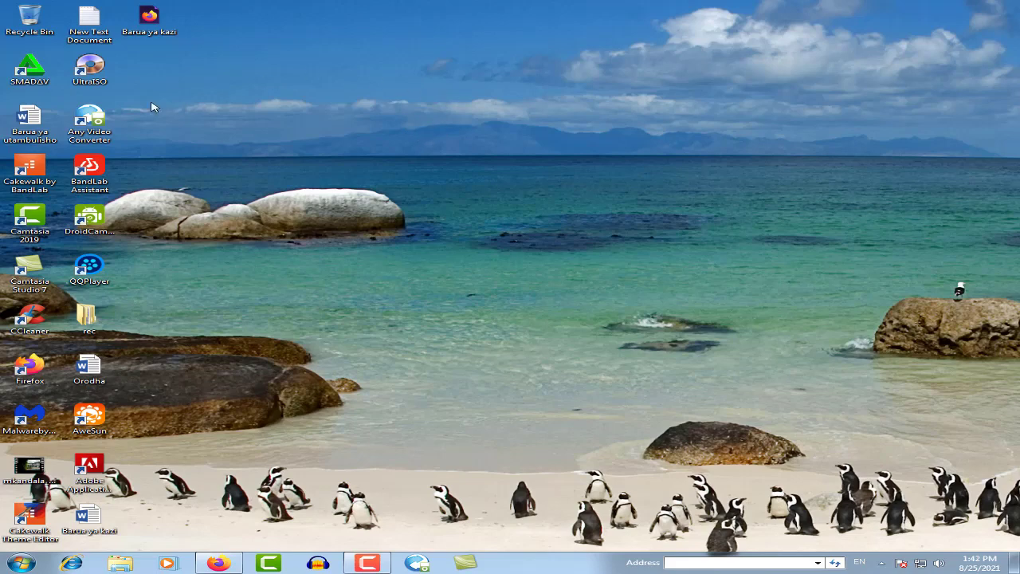
Step: Open Any Video Converter from the desktop and shift its window slightly down and to the left
{"action": "left_click", "coordinate": [96, 122]}
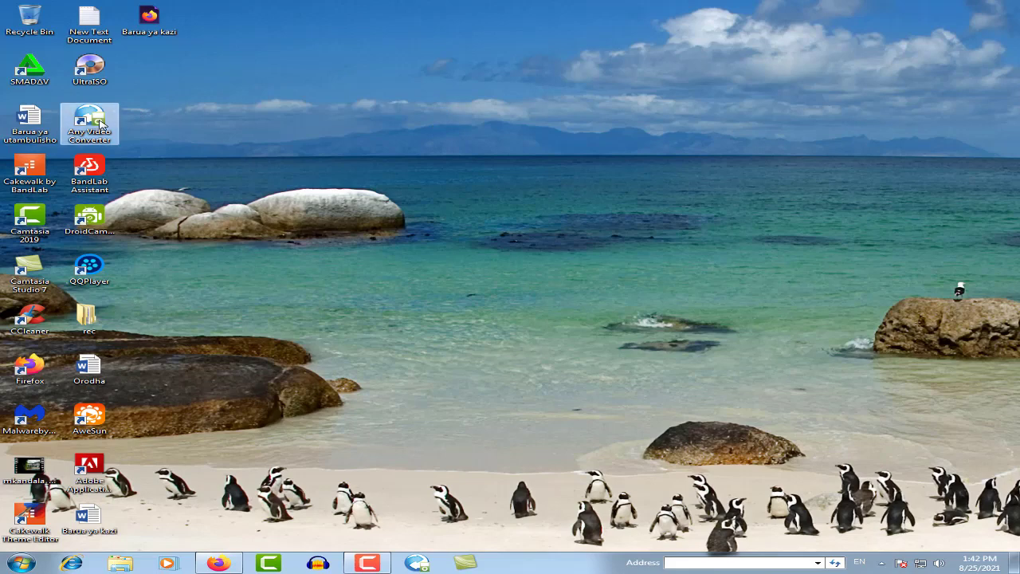
{"action": "left_click", "coordinate": [69, 151]}
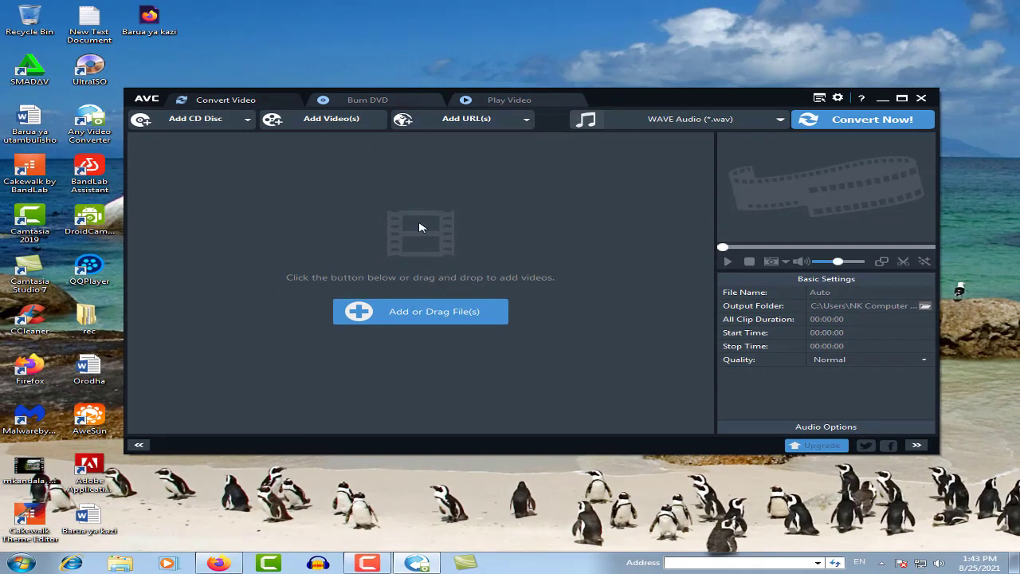
{"action": "left_click_drag", "start_coordinate": [652, 104], "coordinate": [610, 135]}
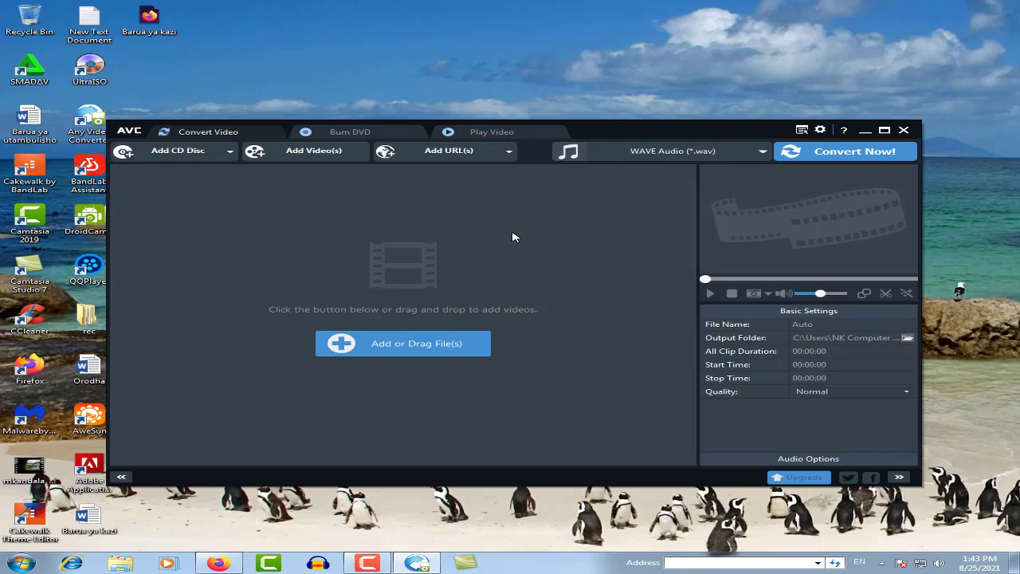
{"action": "right_click", "coordinate": [282, 64]}
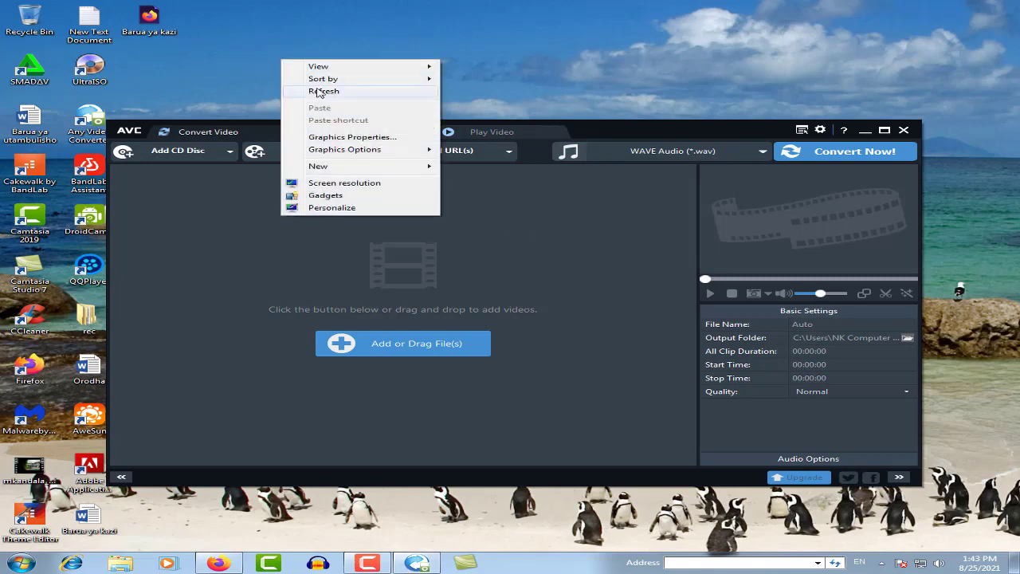
{"action": "left_click", "coordinate": [319, 87]}
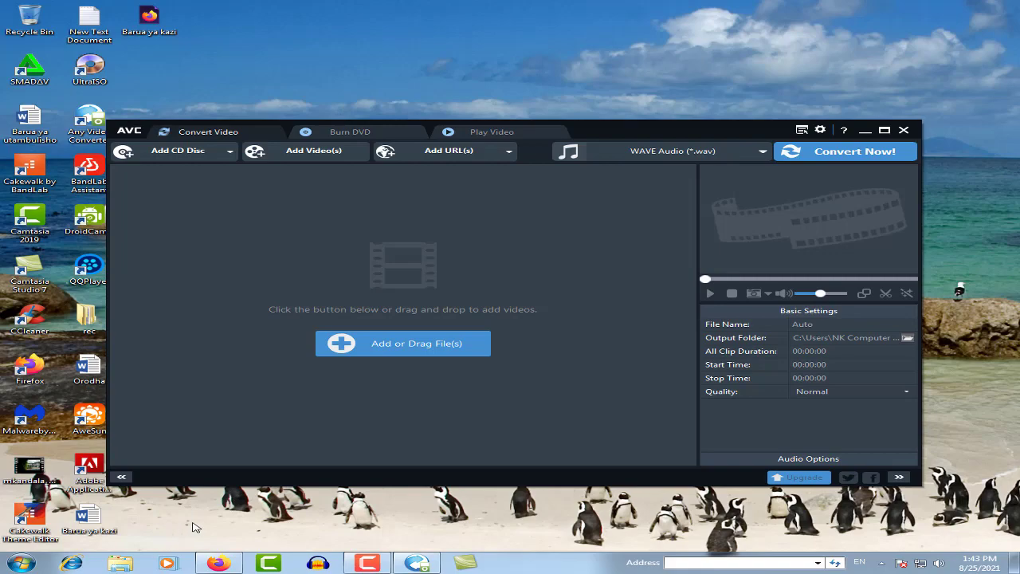
Step: Open the Sample Videos folder in the Videos library
{"action": "key", "text": "super+e"}
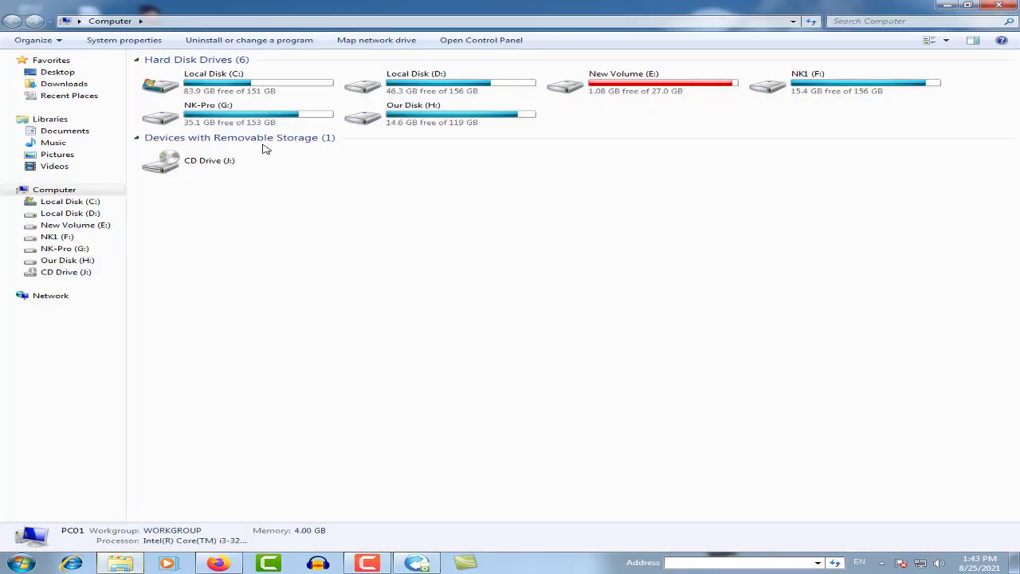
{"action": "left_click", "coordinate": [54, 166]}
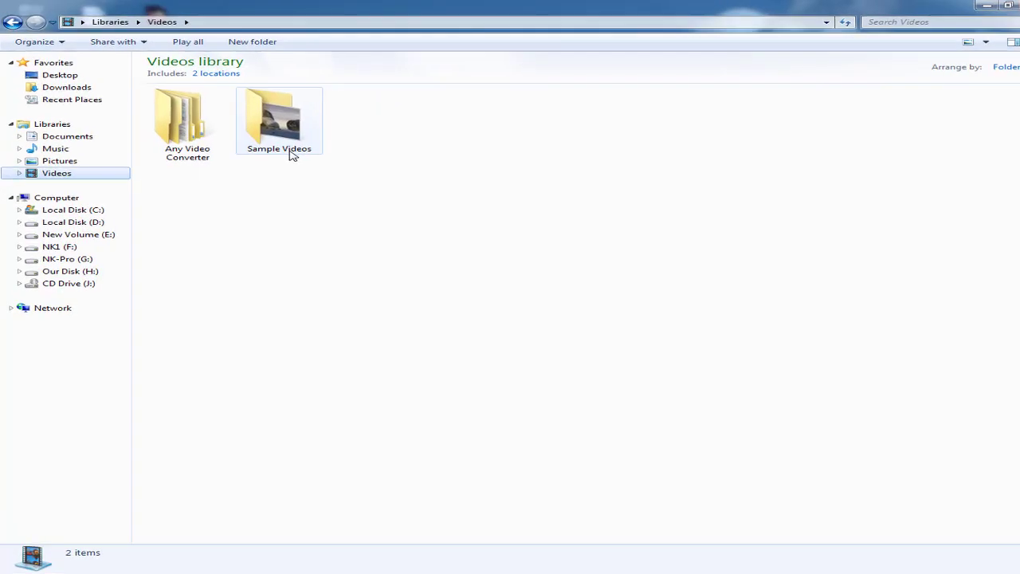
{"action": "double_click", "coordinate": [291, 154]}
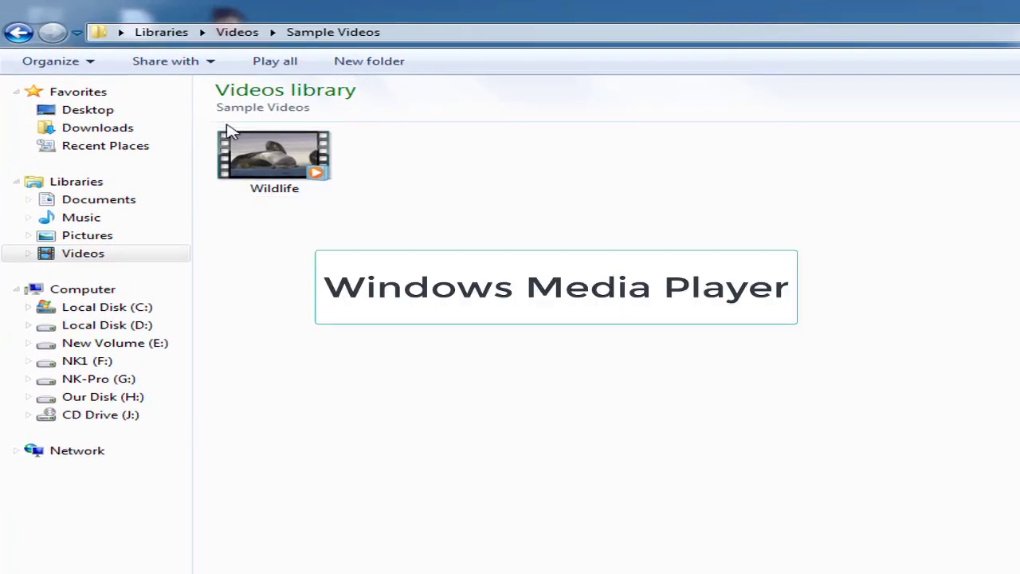
Step: Examine the Open with options available for the Wildlife video, and leave them without choosing a program
{"action": "left_click", "coordinate": [175, 110]}
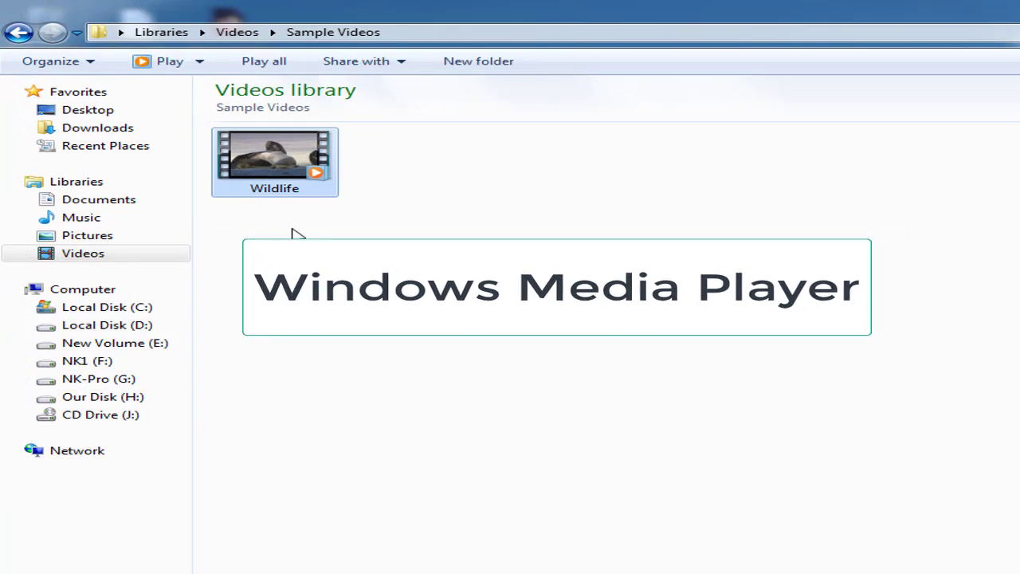
{"action": "right_click", "coordinate": [295, 167]}
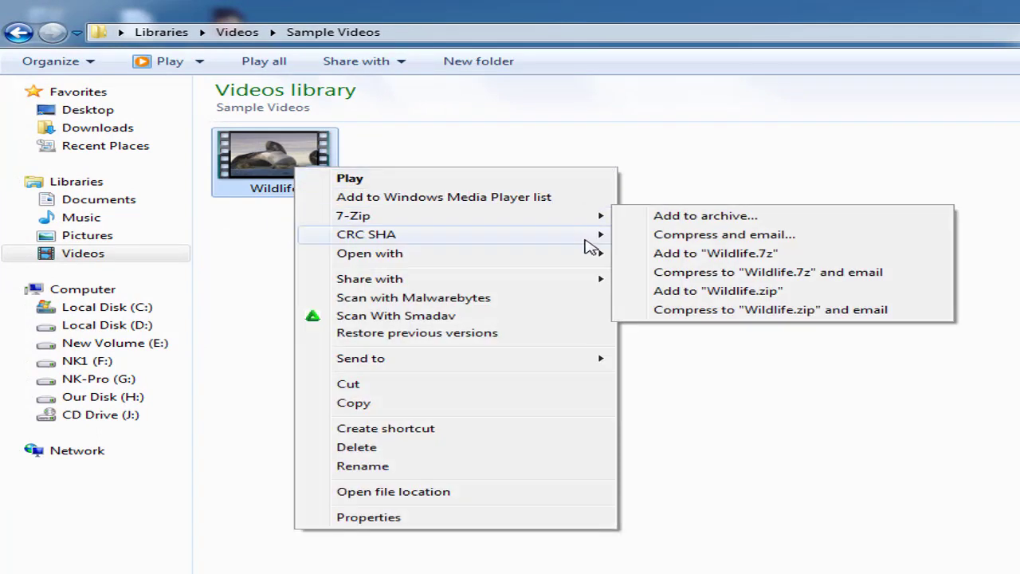
{"action": "mouse_move", "coordinate": [594, 256]}
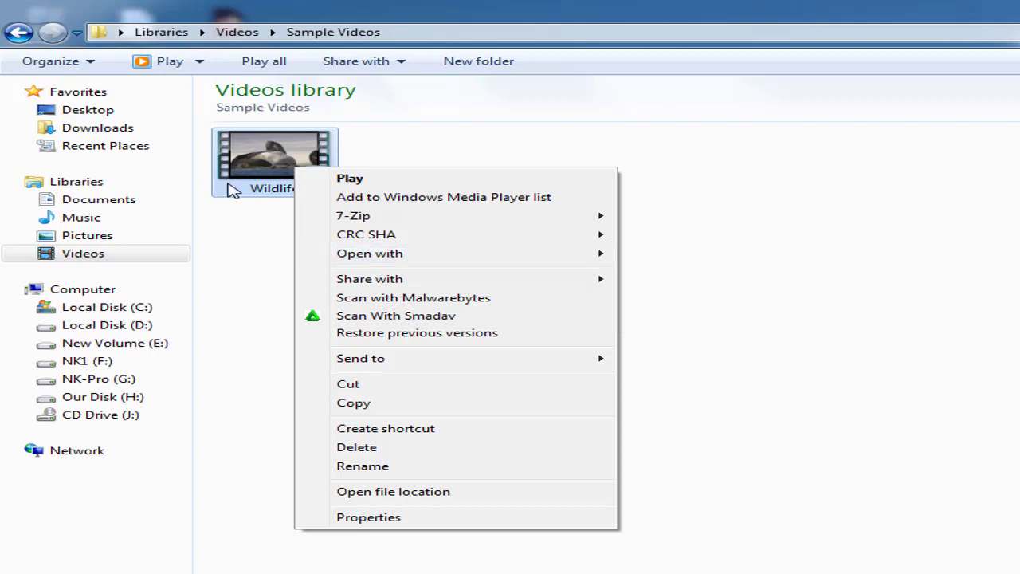
{"action": "left_click", "coordinate": [239, 257]}
{"action": "left_click", "coordinate": [237, 257]}
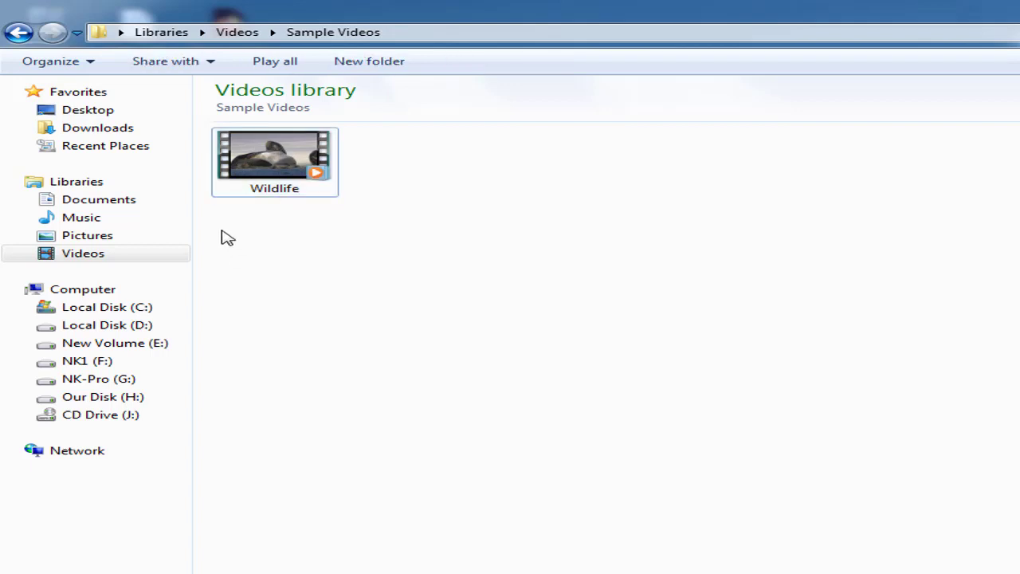
Step: Open the Sample Pictures folder in the Pictures library and select the Chrysanthemum picture
{"action": "left_click", "coordinate": [93, 235]}
{"action": "double_click", "coordinate": [366, 205]}
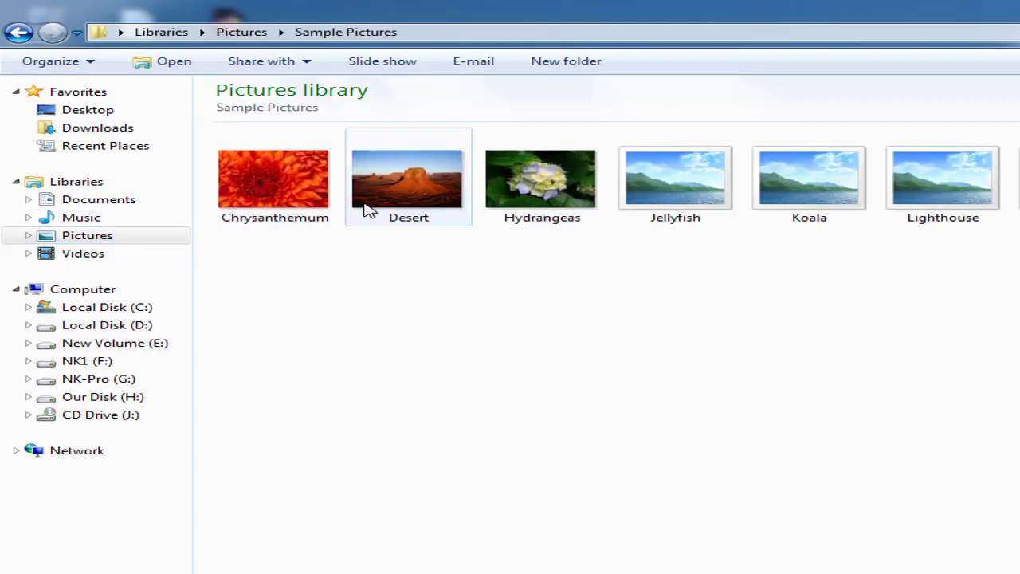
{"action": "left_click", "coordinate": [273, 198]}
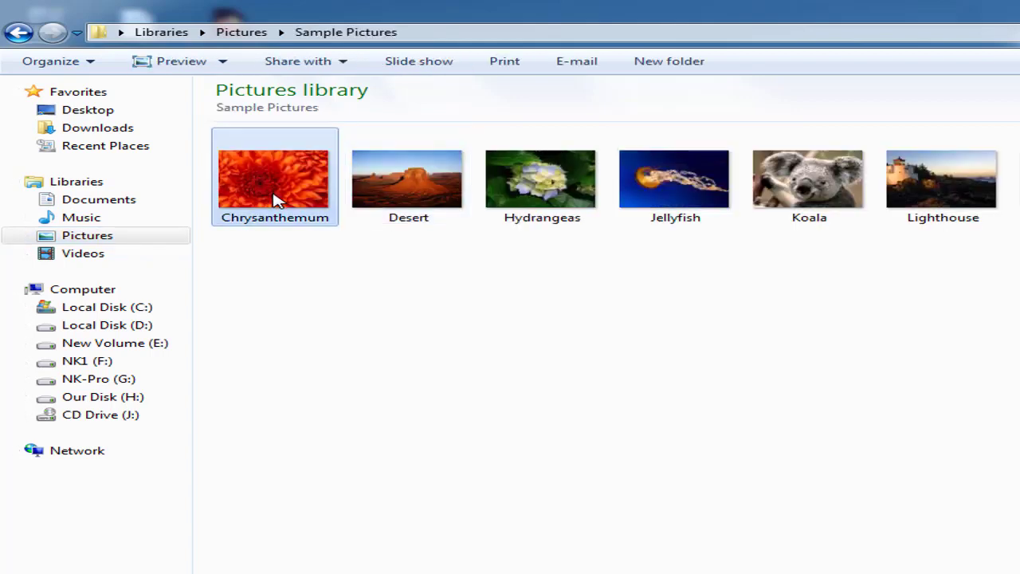
Step: Go back to the Pictures library and open the Wildlife PNG image from the QQplayerPic folder in its default program
{"action": "left_click", "coordinate": [17, 32]}
{"action": "double_click", "coordinate": [239, 168]}
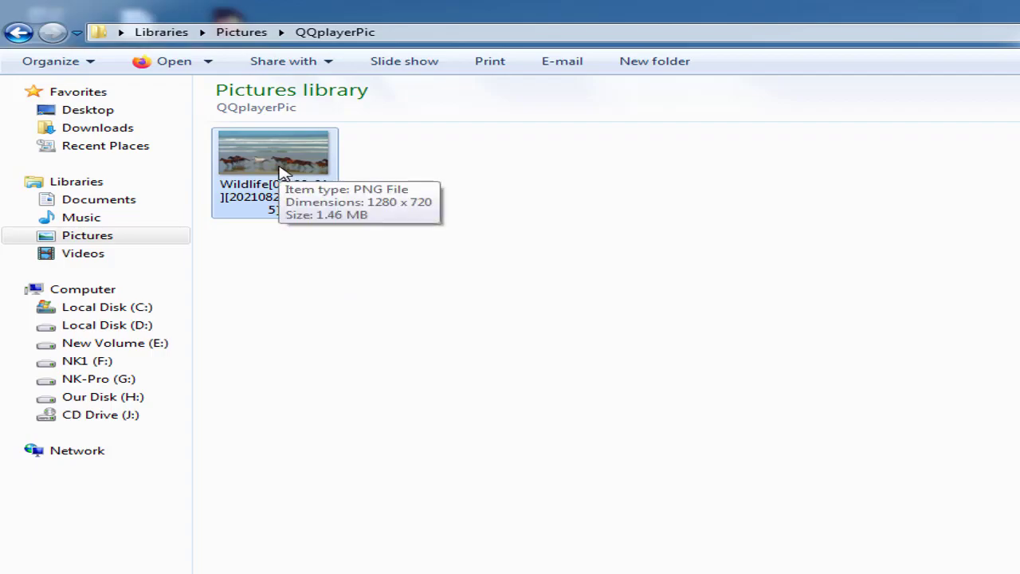
{"action": "double_click", "coordinate": [280, 172]}
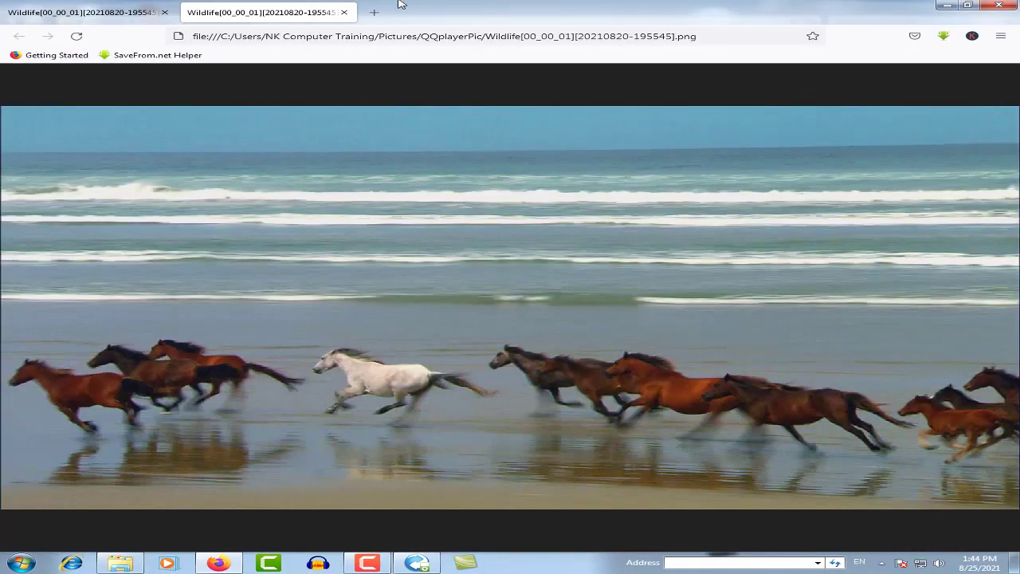
Step: Restore the browser to a smaller window, view the first Wildlife image tab, and minimize the browser
{"action": "double_click", "coordinate": [699, 21]}
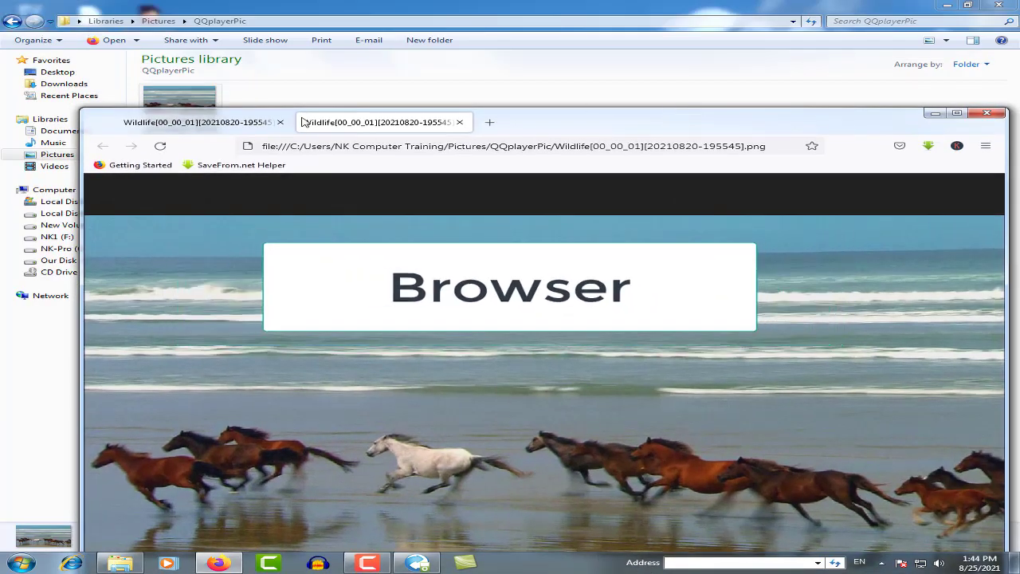
{"action": "left_click", "coordinate": [263, 122]}
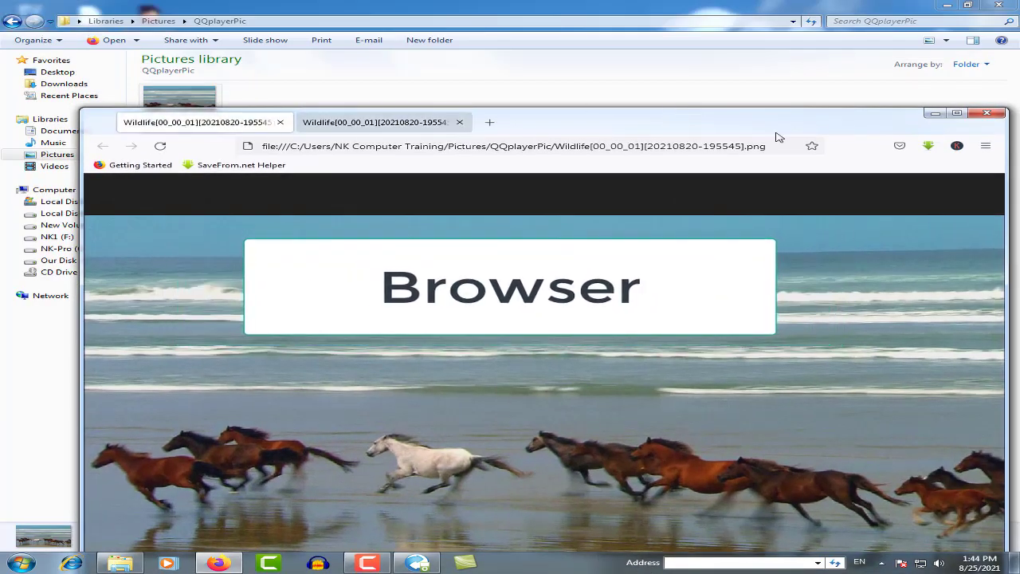
{"action": "left_click", "coordinate": [934, 113]}
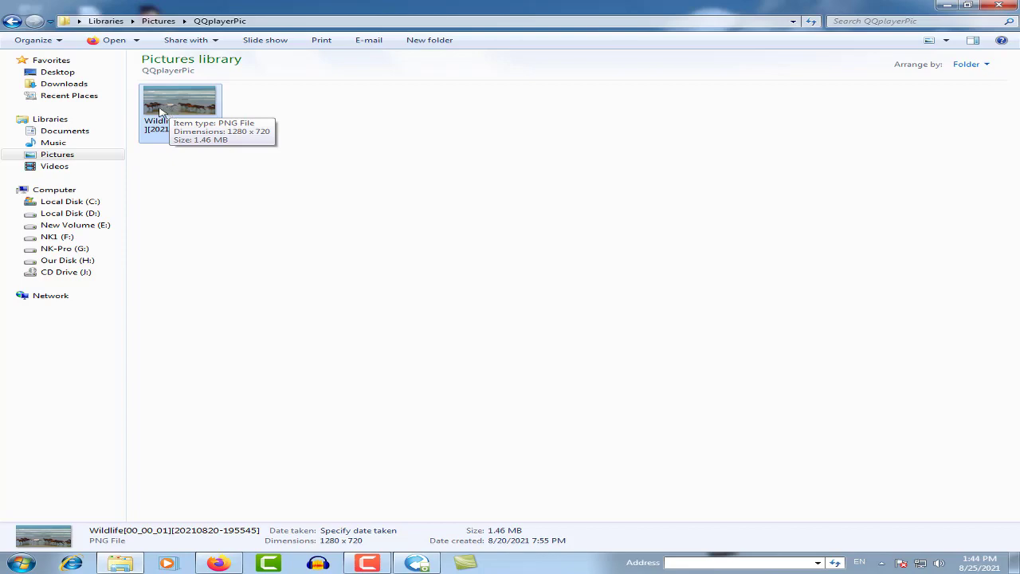
Step: Open the Chrysanthemum picture from the Sample Pictures folder in Windows Photo Viewer
{"action": "left_click", "coordinate": [73, 155]}
{"action": "double_click", "coordinate": [243, 135]}
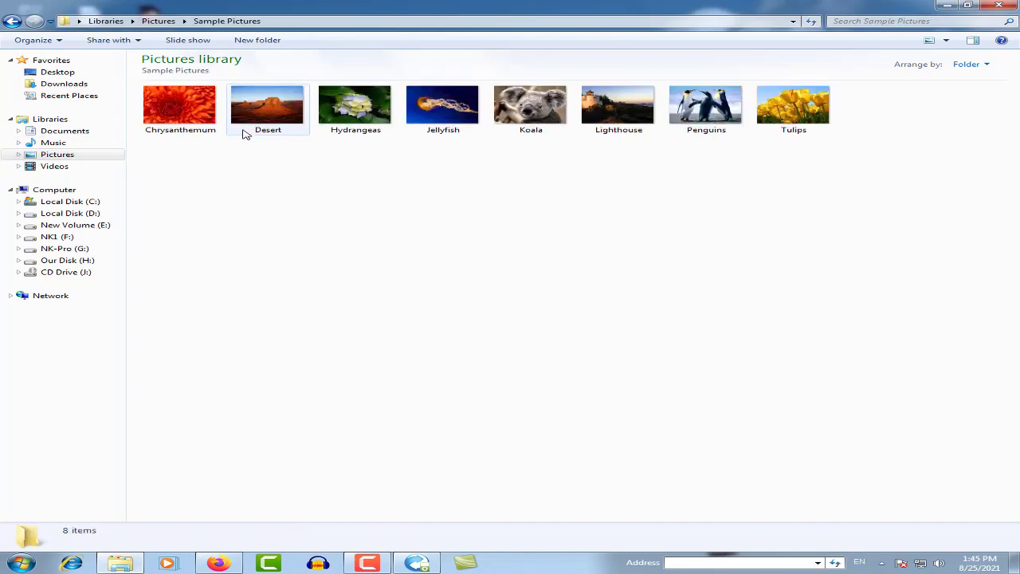
{"action": "double_click", "coordinate": [180, 111]}
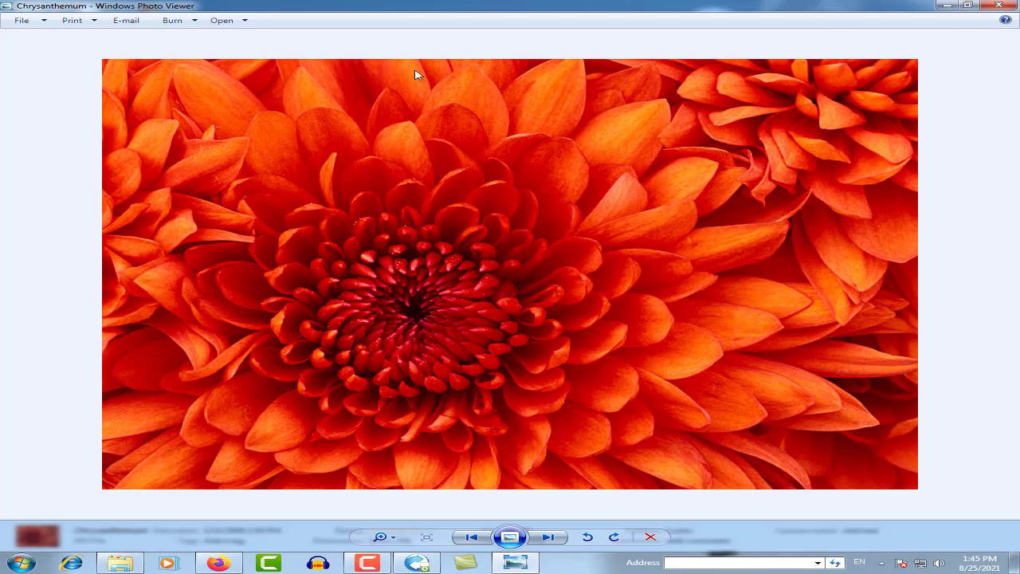
Step: Restore the Photo Viewer to a smaller window, move it below the picture thumbnails, and close it
{"action": "double_click", "coordinate": [561, 5]}
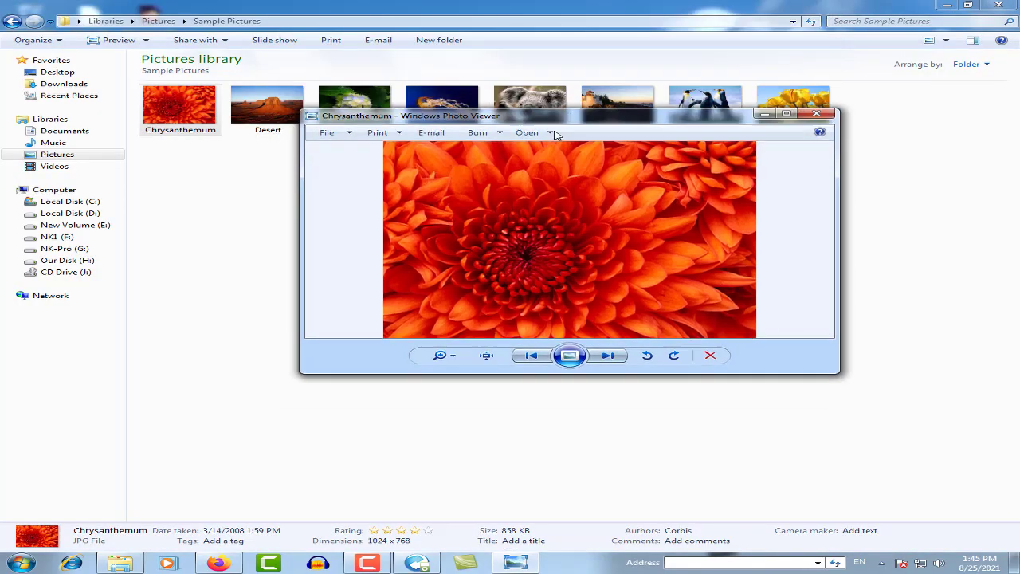
{"action": "left_click_drag", "start_coordinate": [483, 155], "coordinate": [428, 178]}
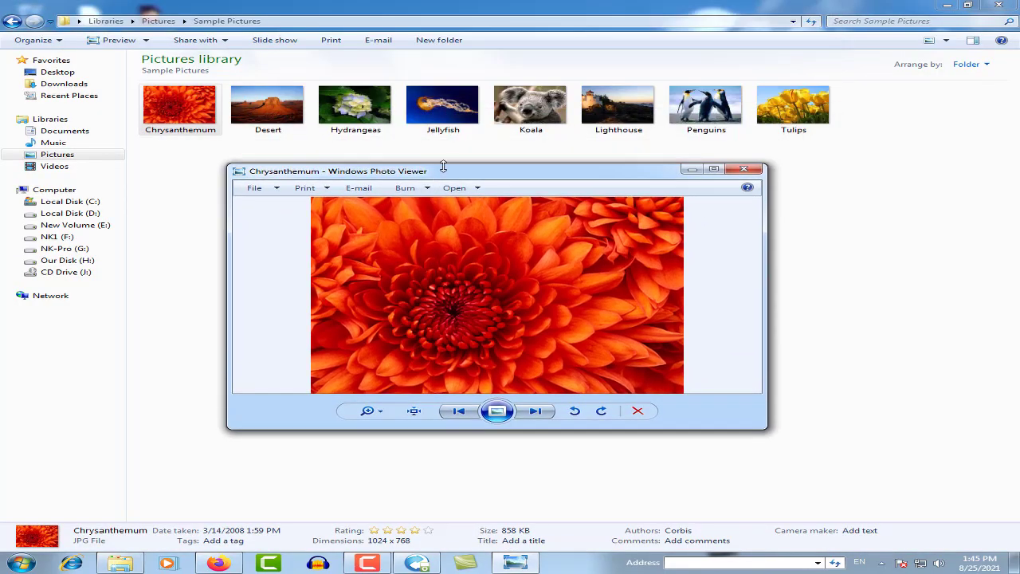
{"action": "left_click", "coordinate": [752, 170]}
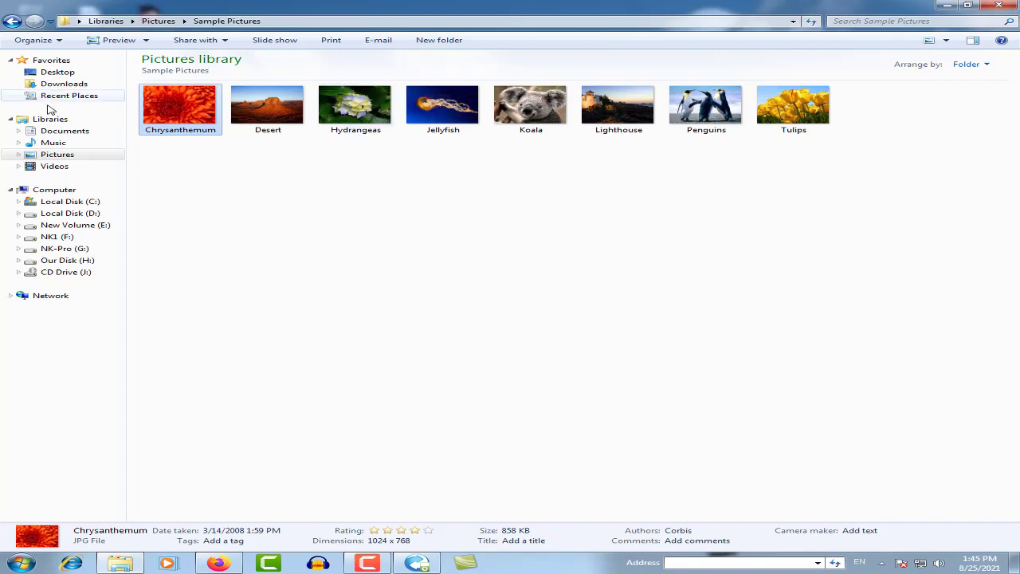
Step: Open the Sample Videos folder in the Videos library and select the Wildlife video
{"action": "left_click", "coordinate": [55, 143]}
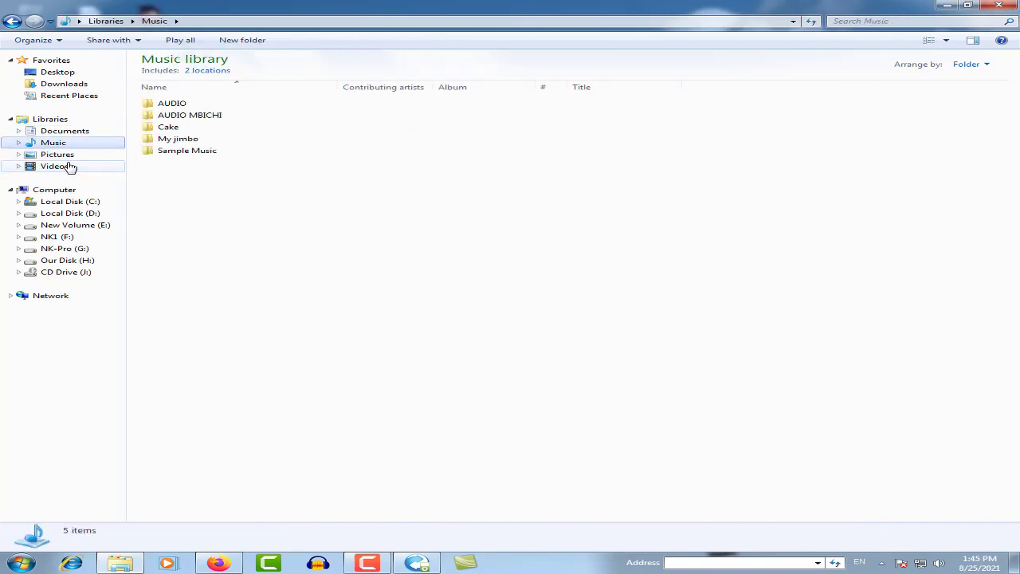
{"action": "left_click", "coordinate": [67, 166]}
{"action": "double_click", "coordinate": [263, 115]}
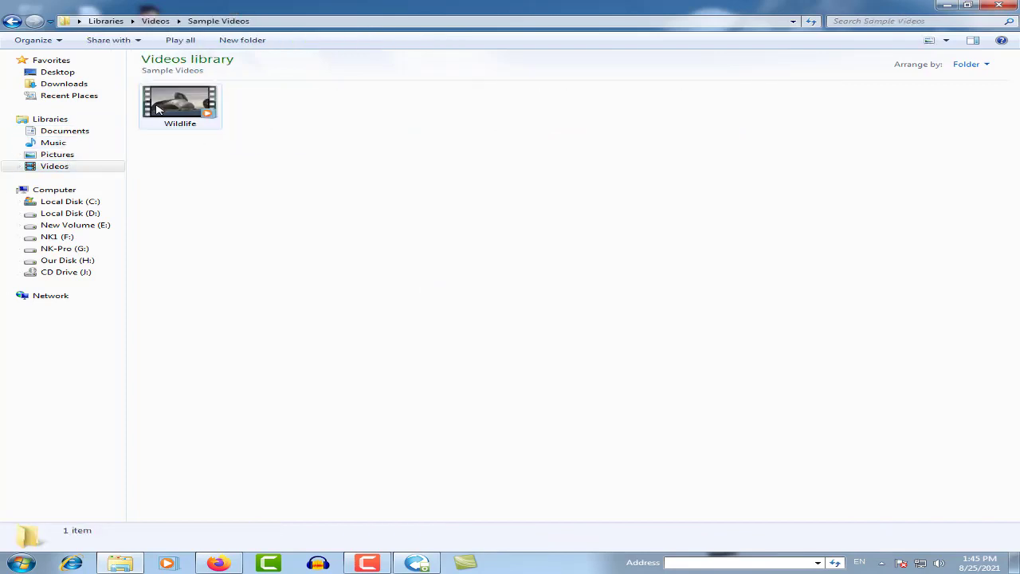
{"action": "left_click", "coordinate": [157, 110]}
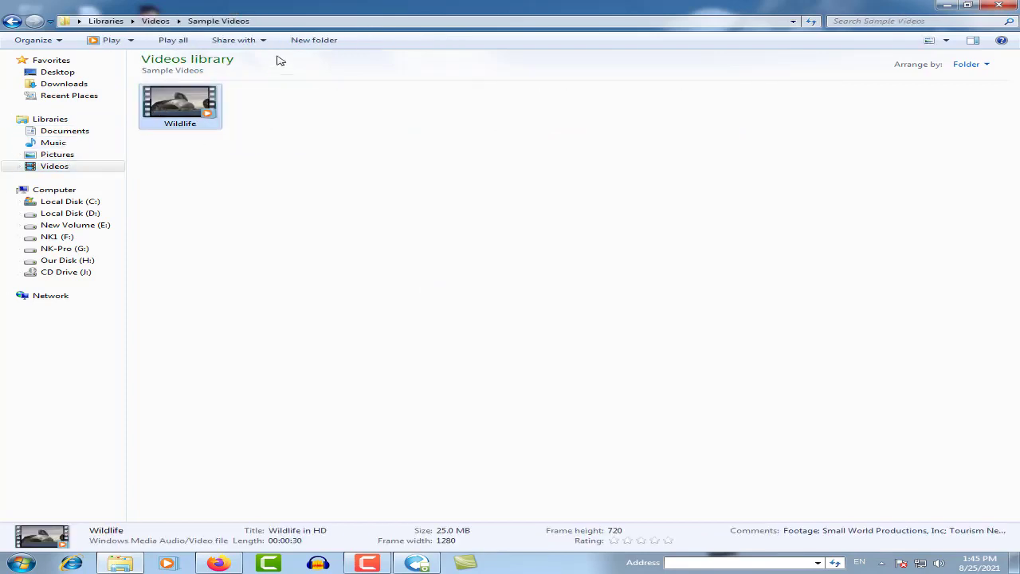
Step: Open the Wildlife video with QQPlayer instead of its default program, and close the player
{"action": "right_click", "coordinate": [176, 114]}
{"action": "mouse_move", "coordinate": [310, 170]}
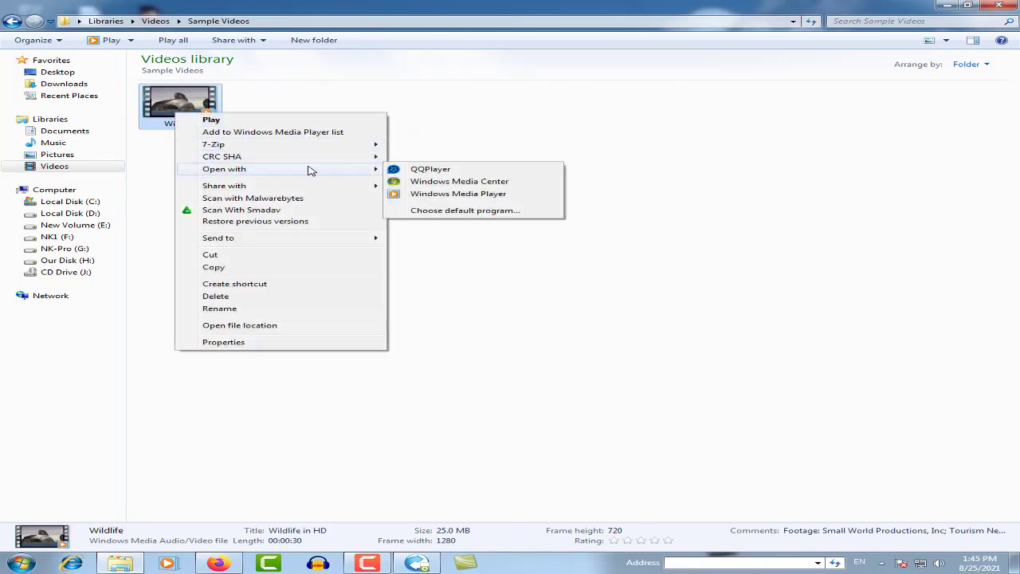
{"action": "left_click", "coordinate": [444, 173]}
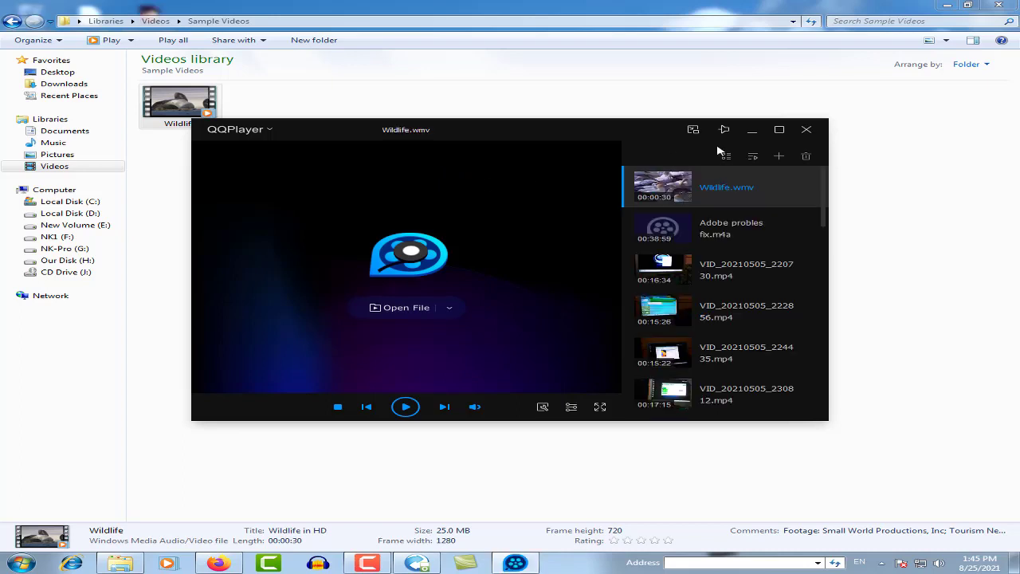
{"action": "left_click", "coordinate": [806, 130]}
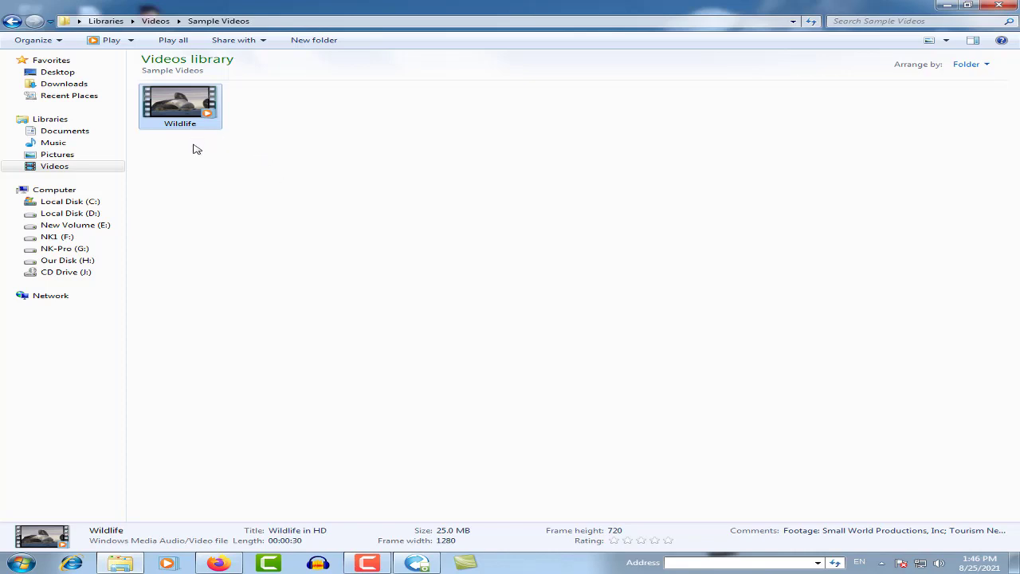
Step: Examine the alternative programs offered for opening the Wildlife video, and dismiss the list without choosing one
{"action": "right_click", "coordinate": [191, 114]}
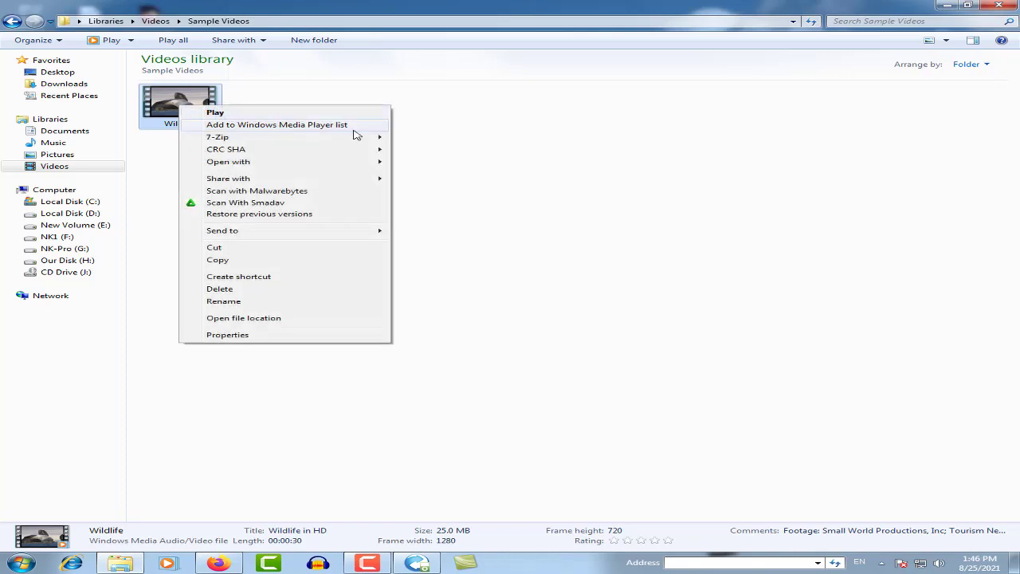
{"action": "mouse_move", "coordinate": [364, 163]}
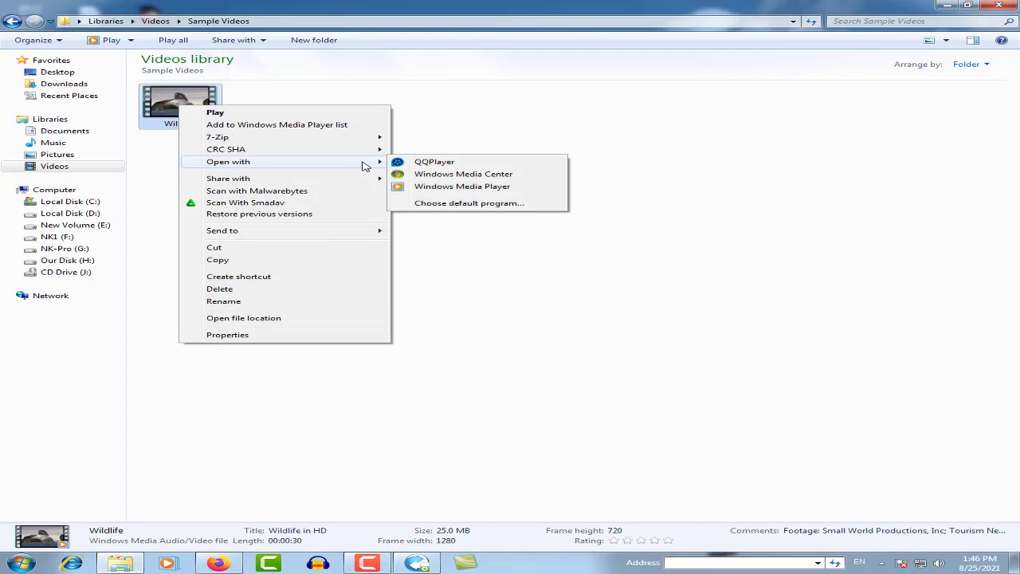
{"action": "left_click", "coordinate": [448, 123]}
{"action": "left_click", "coordinate": [209, 106]}
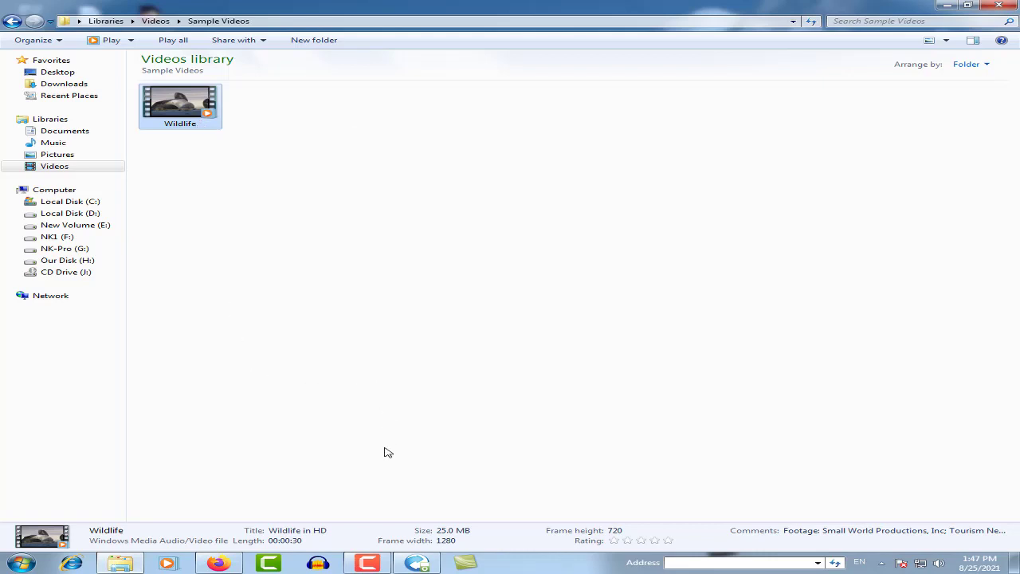
Step: Switch to Firefox, maximize its window, and load youtube.com from the taskbar address box
{"action": "left_click", "coordinate": [217, 563]}
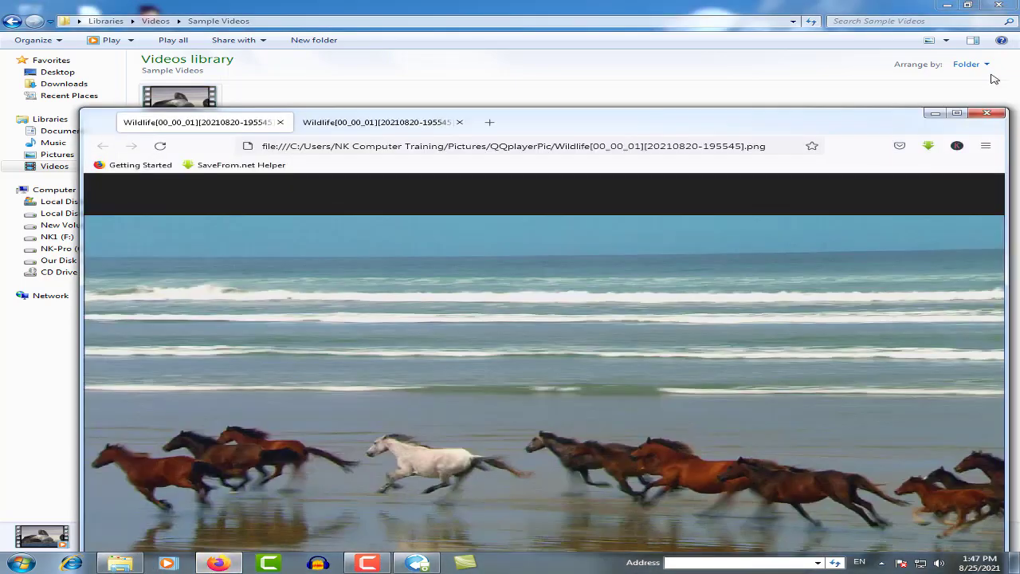
{"action": "left_click", "coordinate": [957, 112]}
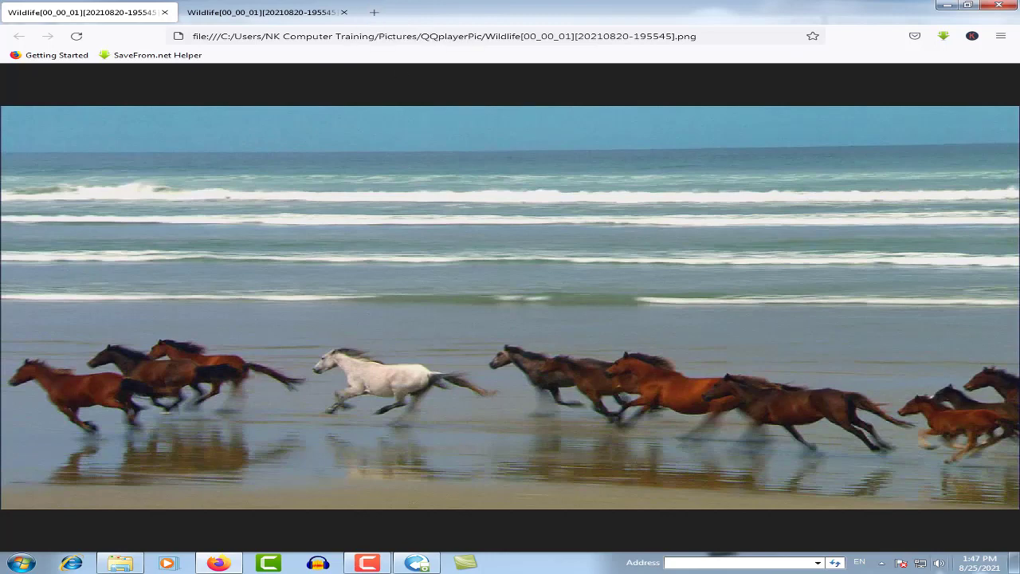
{"action": "left_click", "coordinate": [738, 561]}
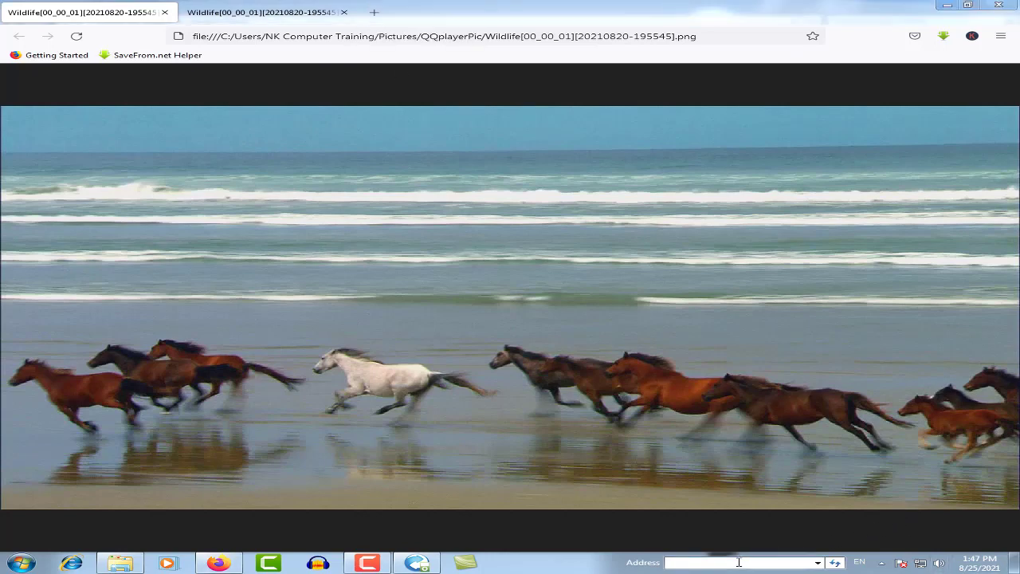
{"action": "type", "text": "you"}
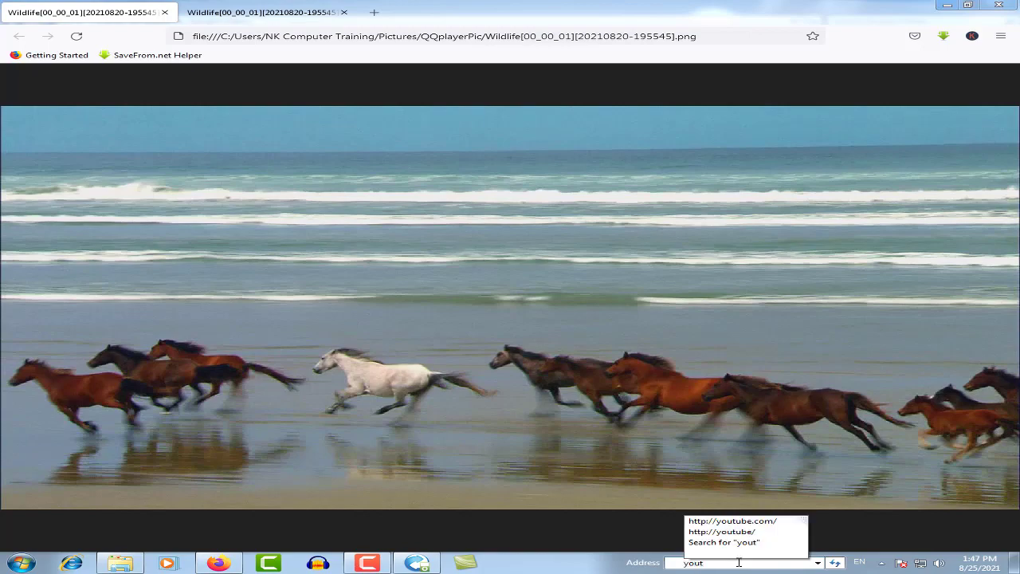
{"action": "type", "text": "t"}
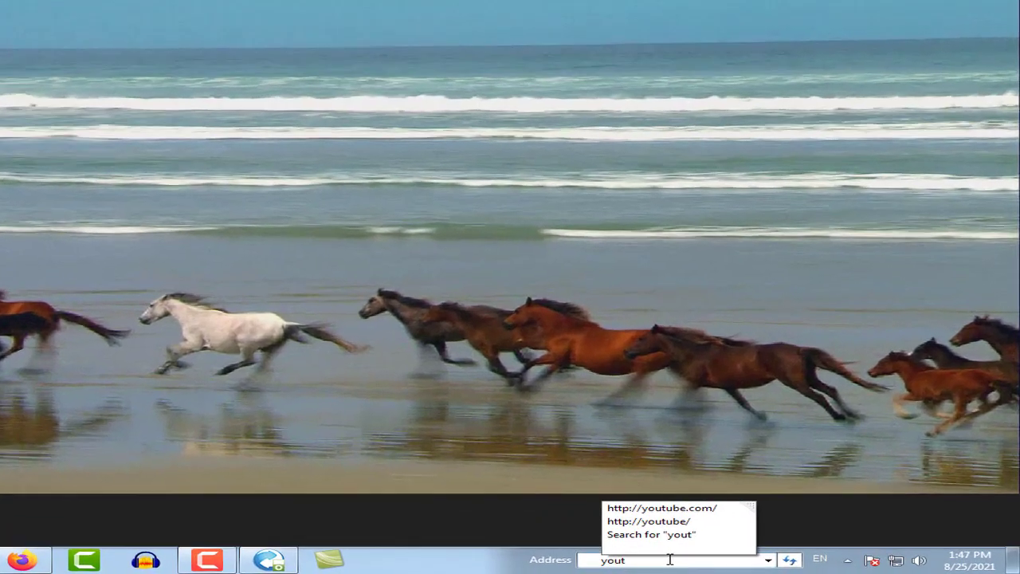
{"action": "type", "text": "ube"}
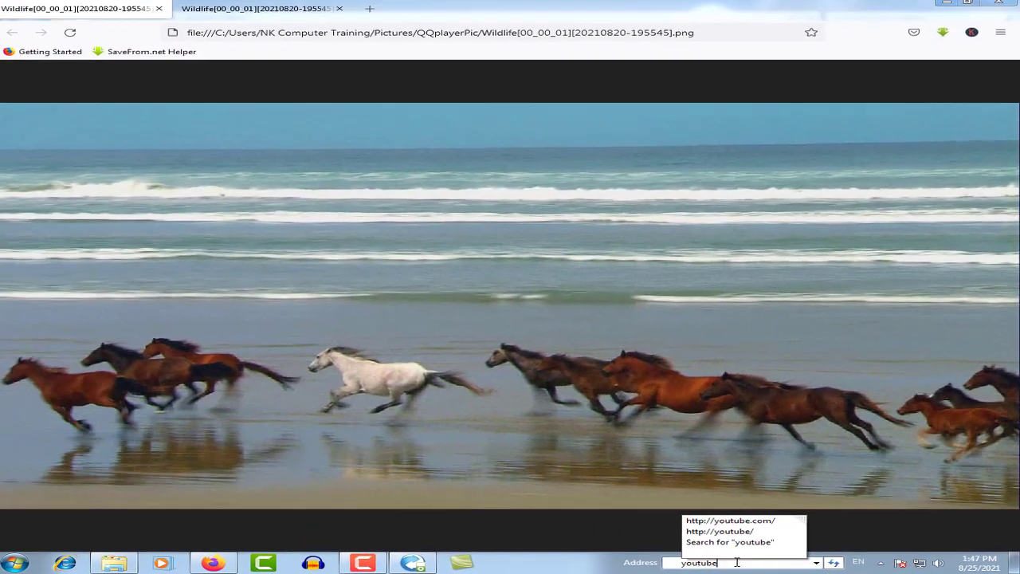
{"action": "type", "text": ".com"}
{"action": "key", "text": "Return"}
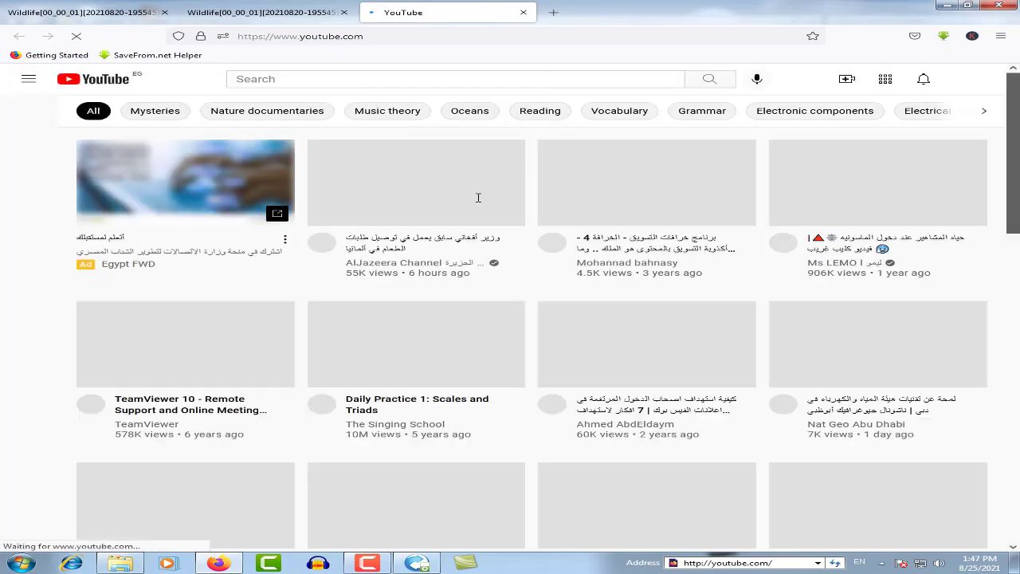
Step: Minimize the browser and the Sample Videos window, and refresh the desktop
{"action": "left_click", "coordinate": [942, 5]}
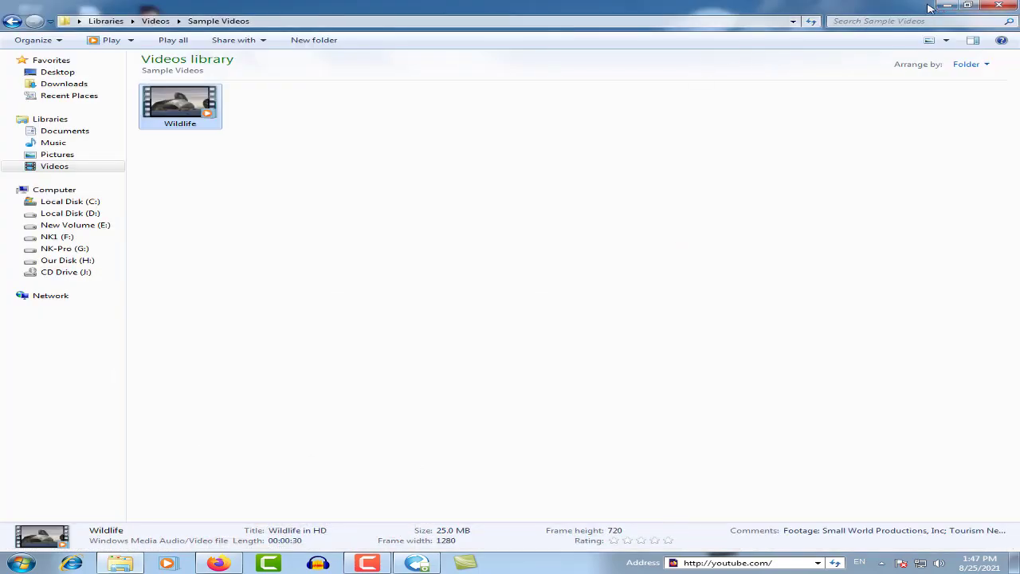
{"action": "left_click", "coordinate": [947, 8]}
{"action": "right_click", "coordinate": [616, 30]}
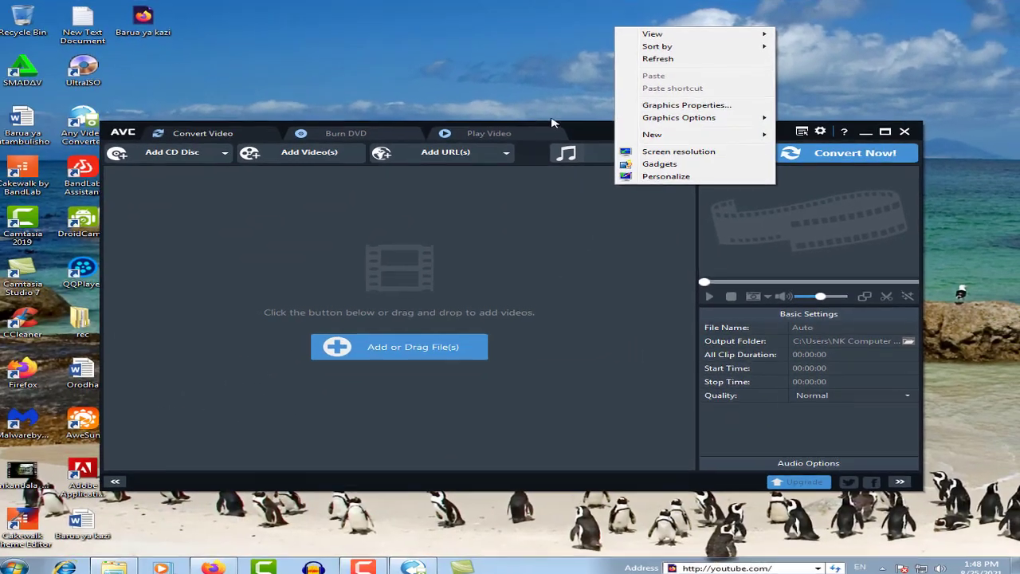
{"action": "left_click", "coordinate": [321, 137]}
{"action": "right_click", "coordinate": [504, 54]}
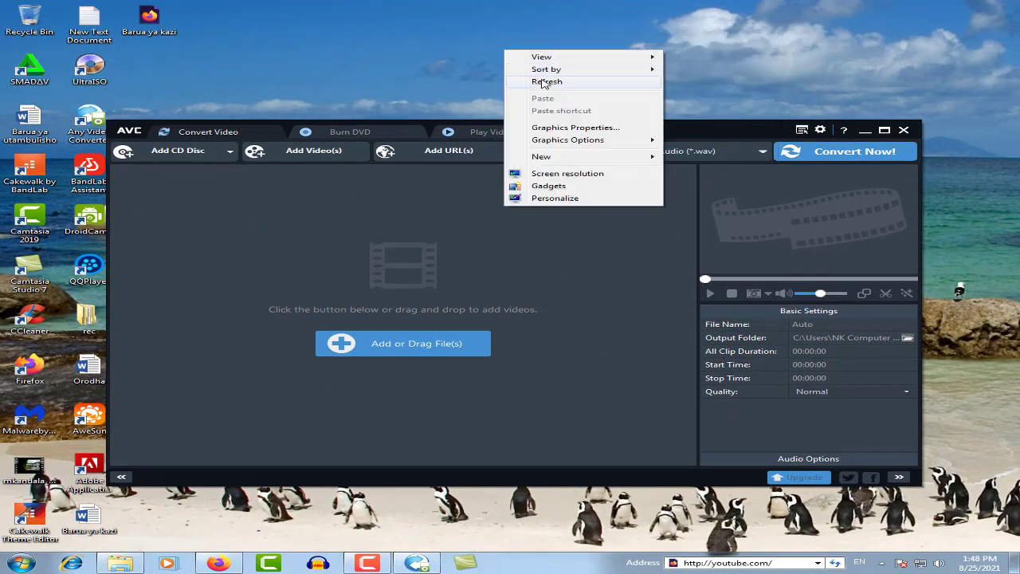
{"action": "left_click", "coordinate": [543, 81]}
Step: Bring Firefox back into view, minimize it again, and close the Any Video Converter window
{"action": "left_click", "coordinate": [218, 563]}
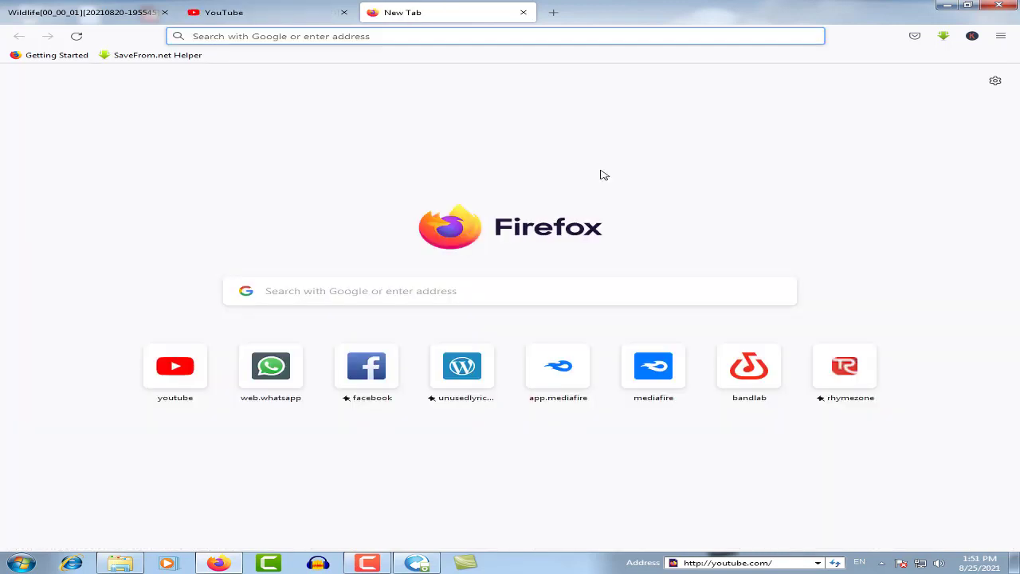
{"action": "left_click", "coordinate": [947, 5]}
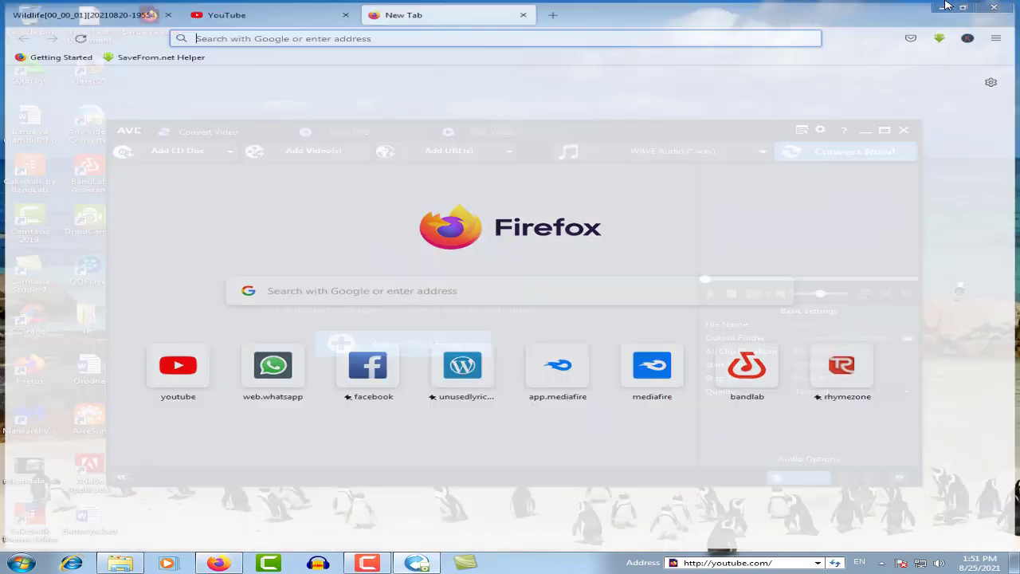
{"action": "left_click", "coordinate": [903, 129]}
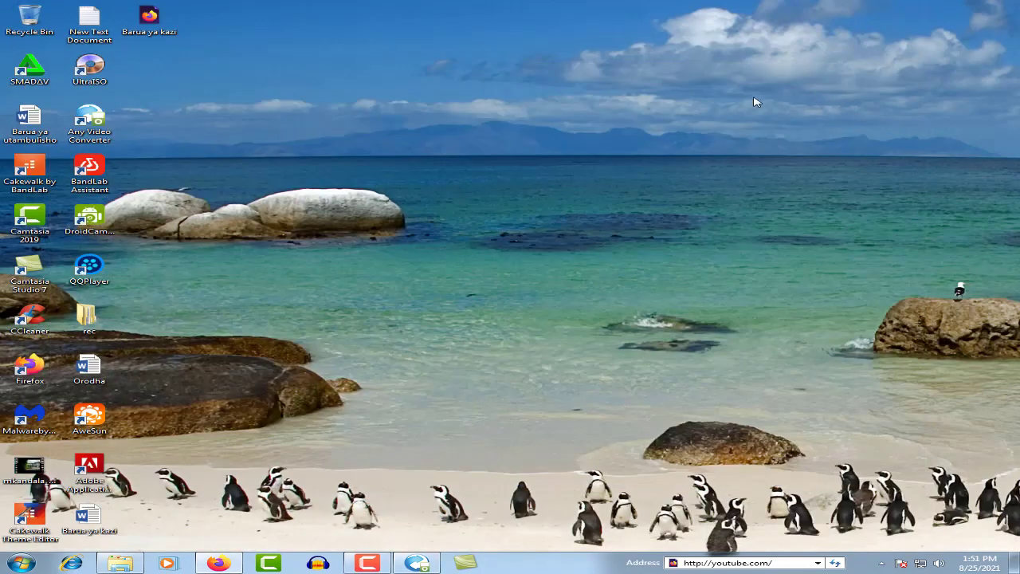
Step: Open a new Windows Explorer window, go to Sample Videos in the Videos library, and select the Wildlife video
{"action": "right_click", "coordinate": [293, 136]}
{"action": "key", "text": "super+e"}
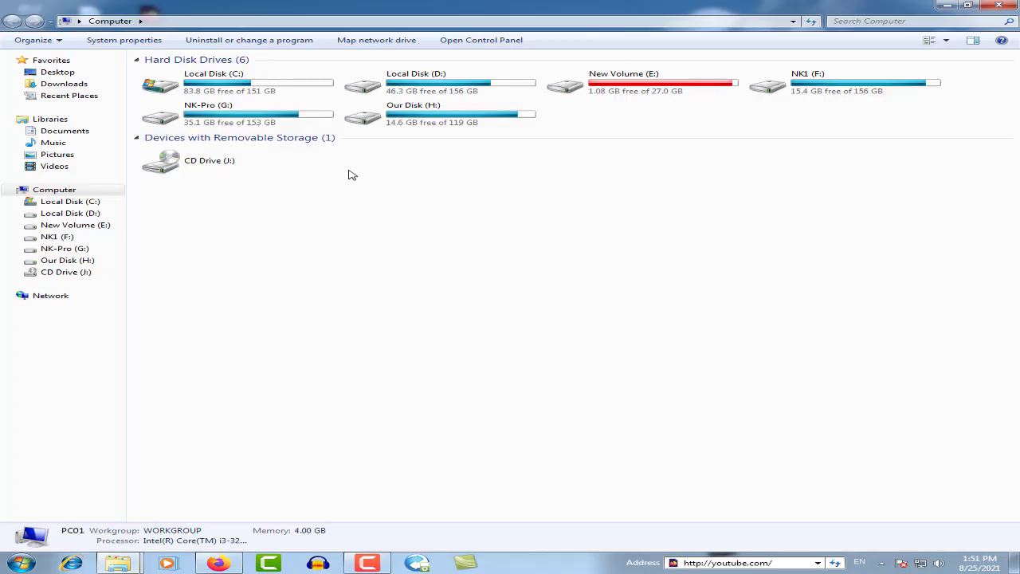
{"action": "left_click", "coordinate": [70, 167]}
{"action": "double_click", "coordinate": [269, 132]}
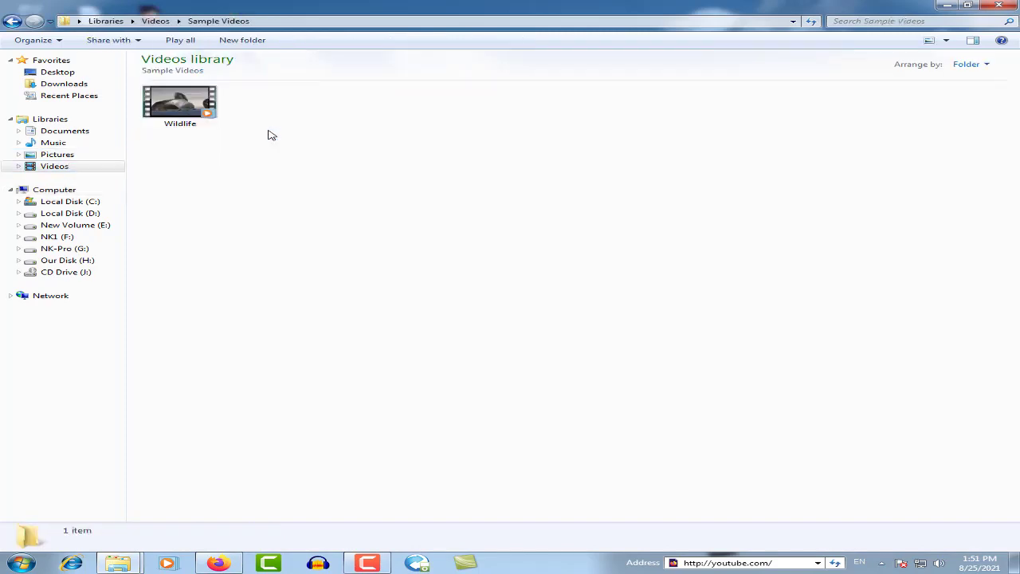
{"action": "left_click", "coordinate": [185, 117]}
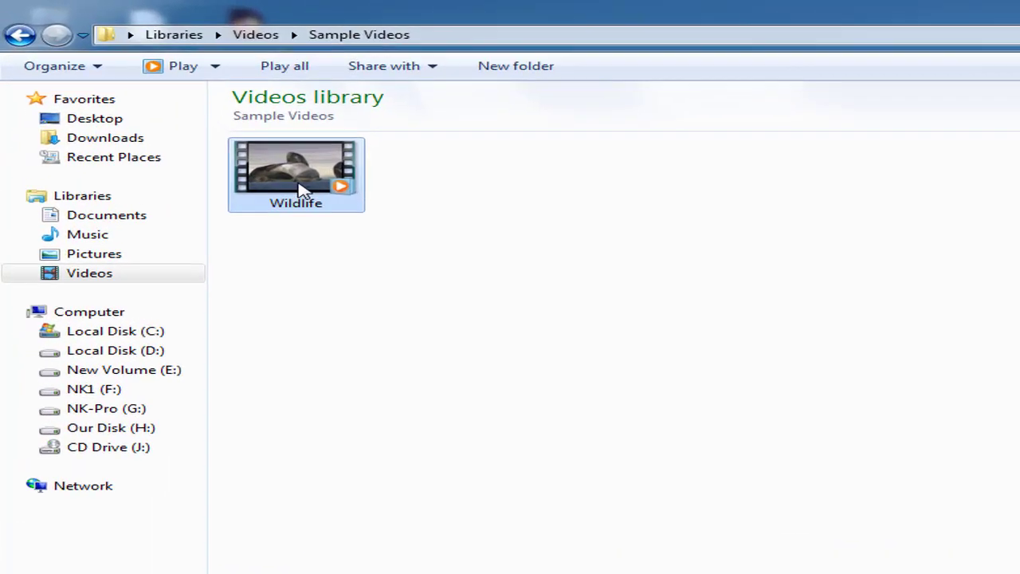
{"action": "mouse_move", "coordinate": [303, 191]}
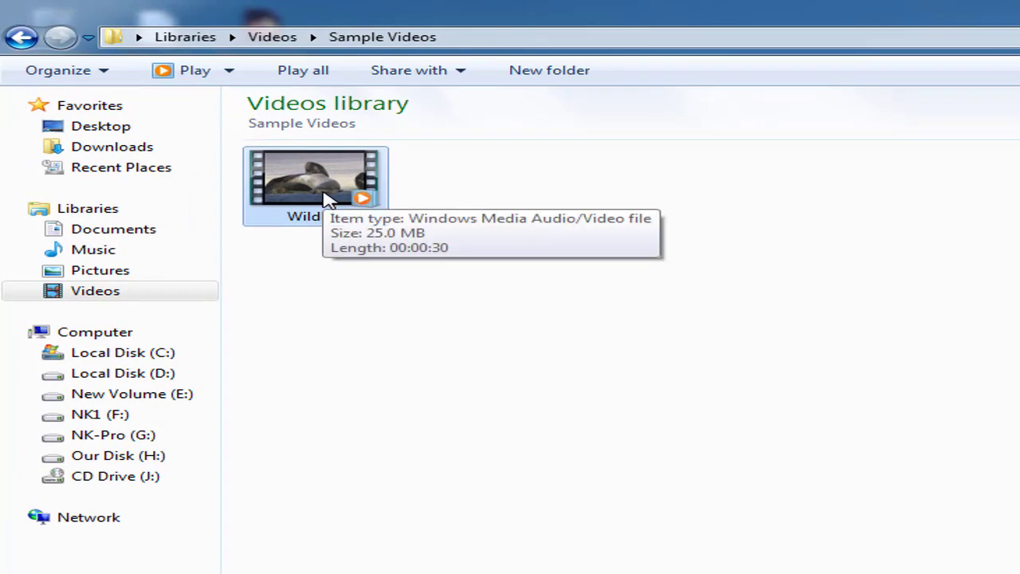
Step: Open the Wildlife video's properties and bring up the choice of programs for opening this file type
{"action": "right_click", "coordinate": [327, 199]}
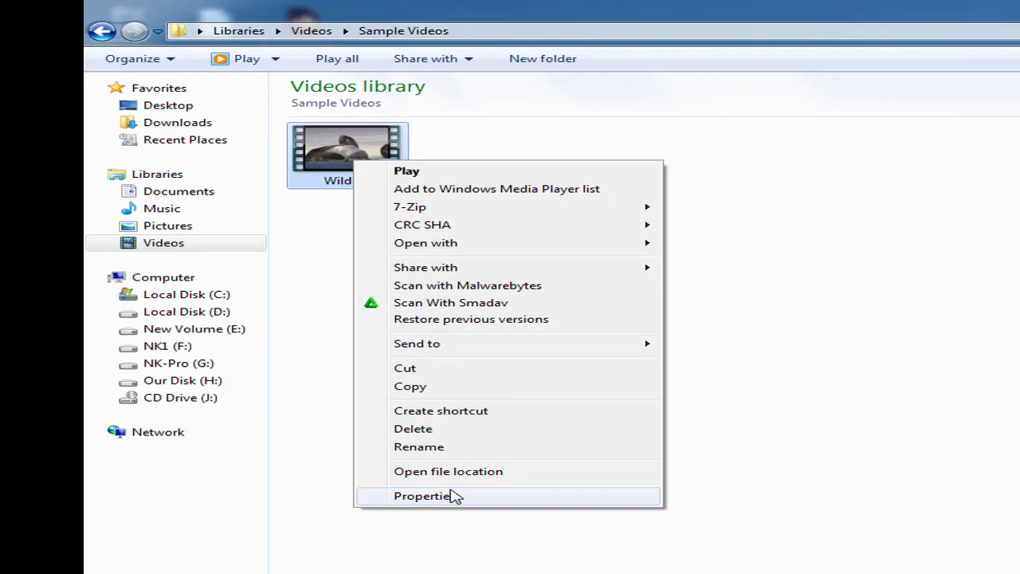
{"action": "left_click", "coordinate": [422, 496]}
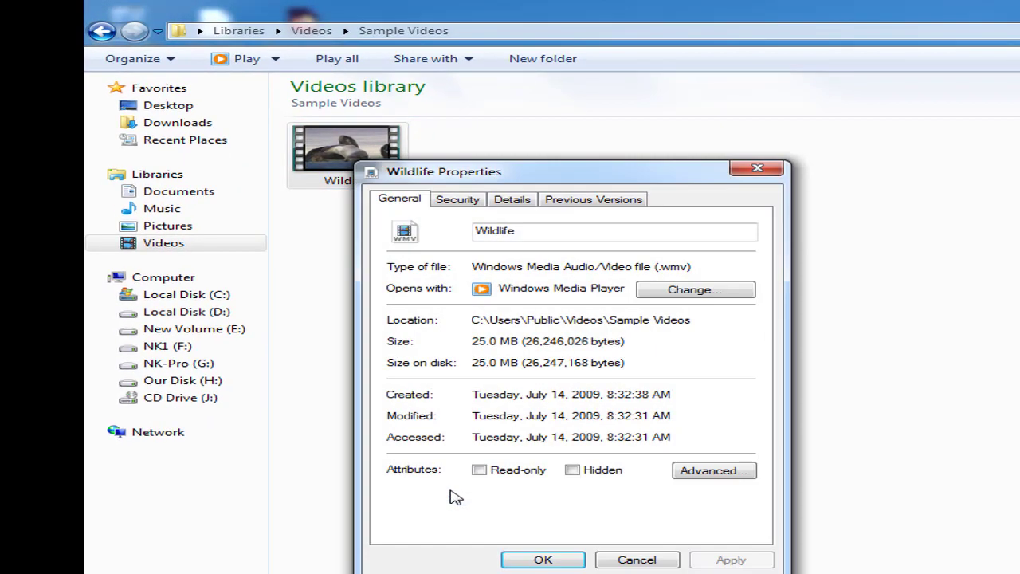
{"action": "left_click", "coordinate": [676, 290]}
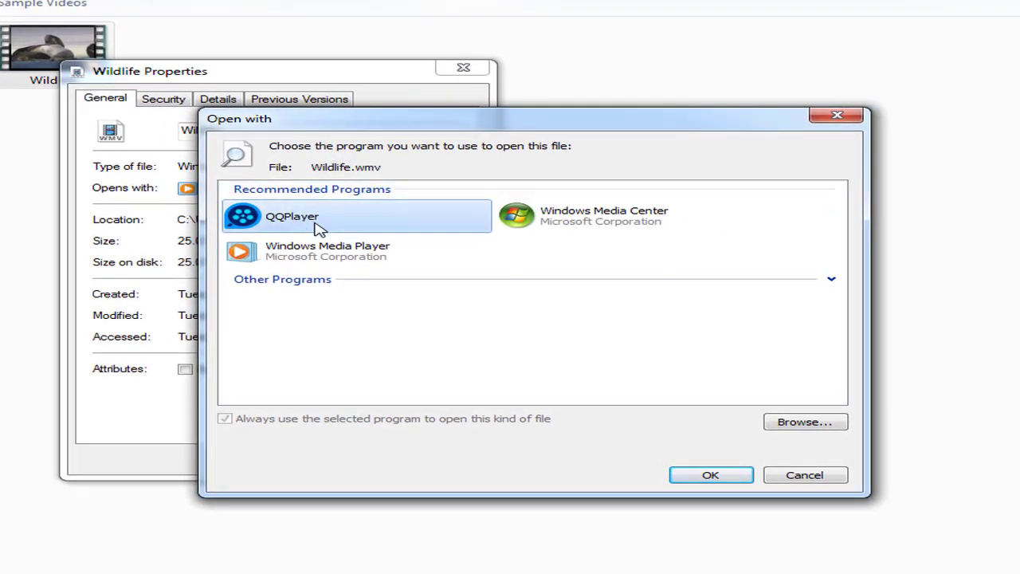
Step: Expand the Other Programs group and look through alternatives such as Adobe Photoshop CC 2015, Notepad and Paint
{"action": "left_click", "coordinate": [831, 281]}
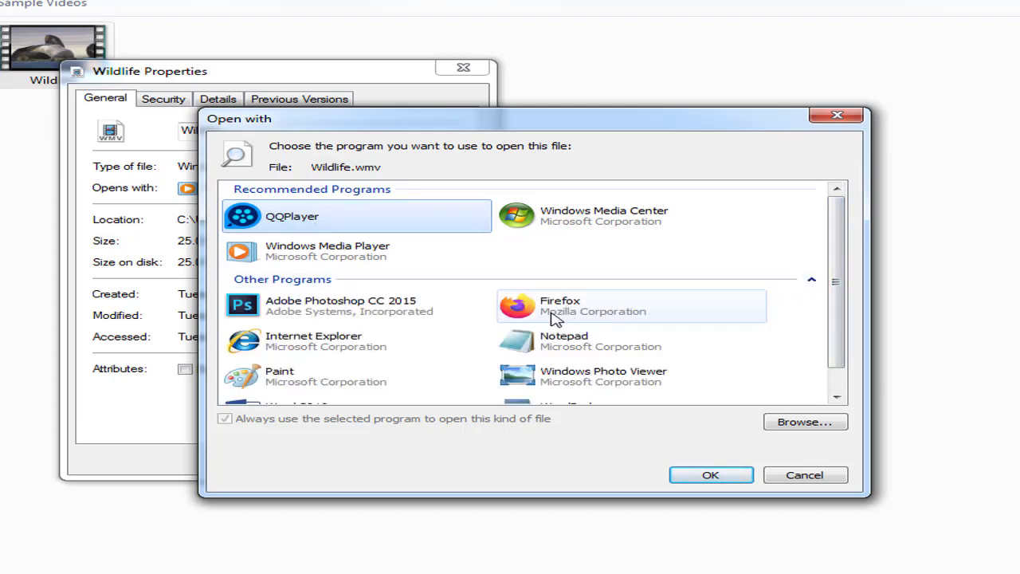
{"action": "scroll", "coordinate": [550, 328], "scroll_direction": "down", "scroll_amount": 1}
{"action": "scroll", "coordinate": [259, 331], "scroll_direction": "up", "scroll_amount": 1}
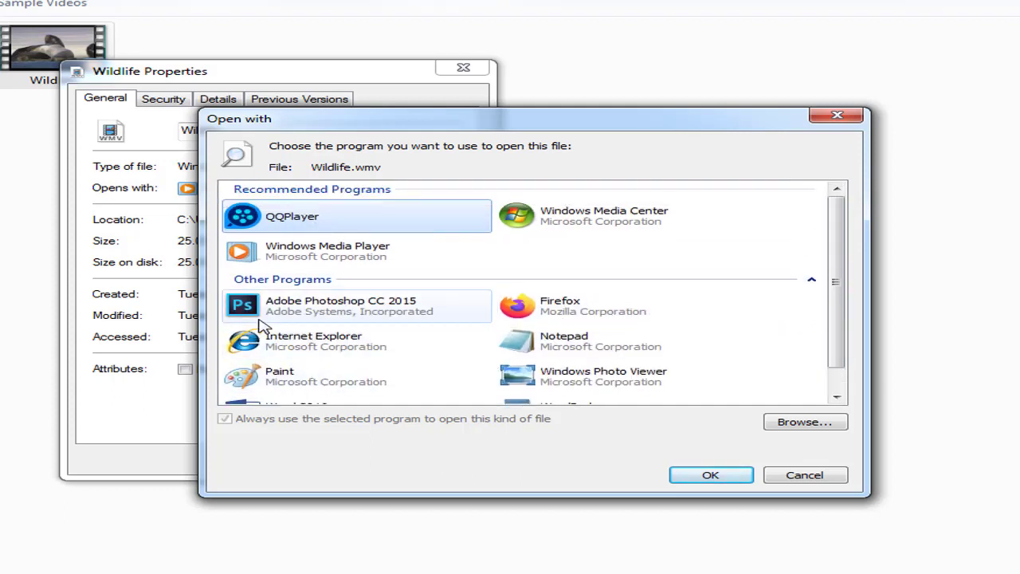
{"action": "left_click", "coordinate": [327, 315]}
{"action": "left_click", "coordinate": [549, 347]}
{"action": "left_click", "coordinate": [271, 371]}
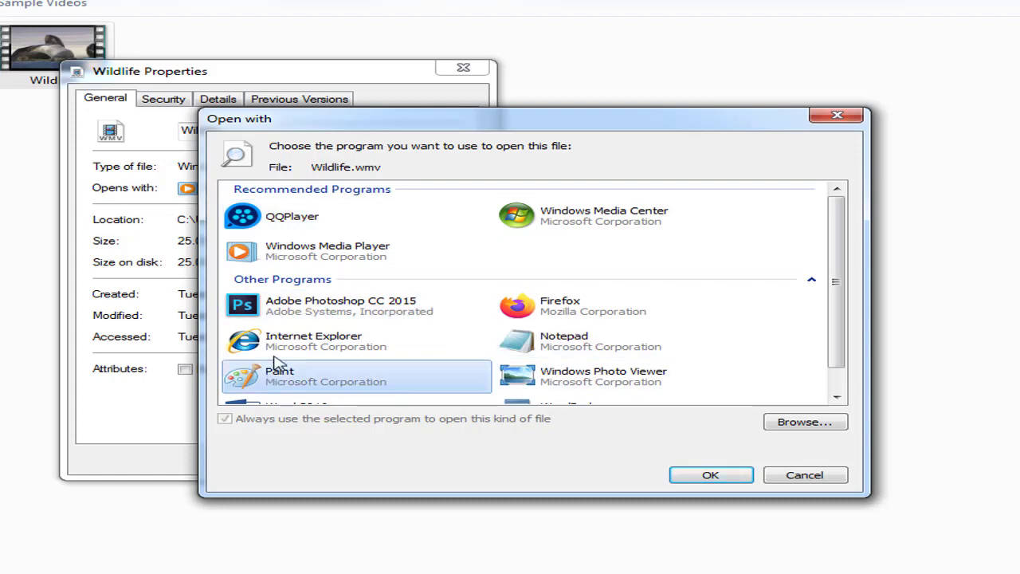
Step: Set QQPlayer as the default program for Wildlife.wmv and apply the file properties
{"action": "left_click", "coordinate": [292, 223]}
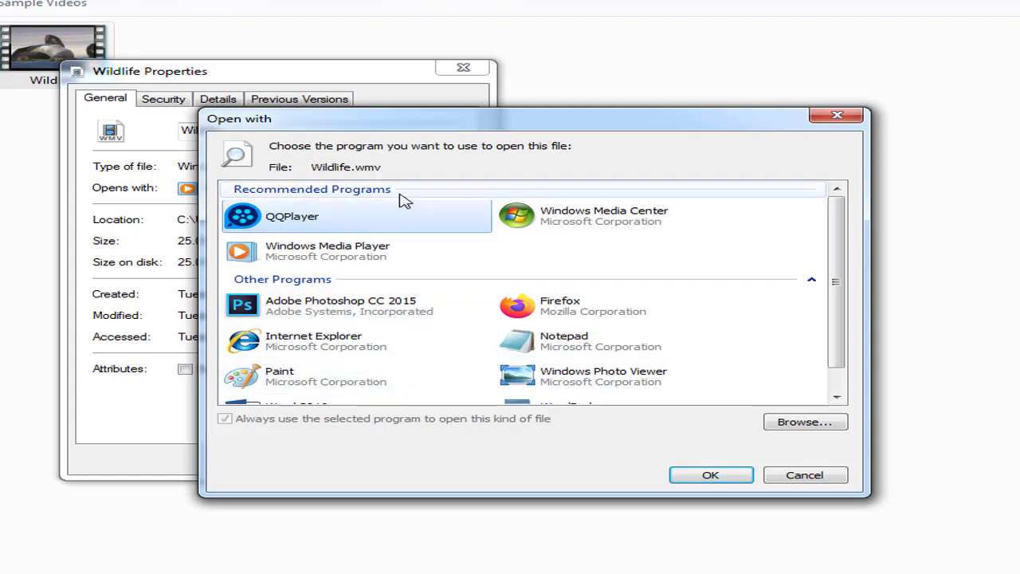
{"action": "left_click", "coordinate": [708, 475]}
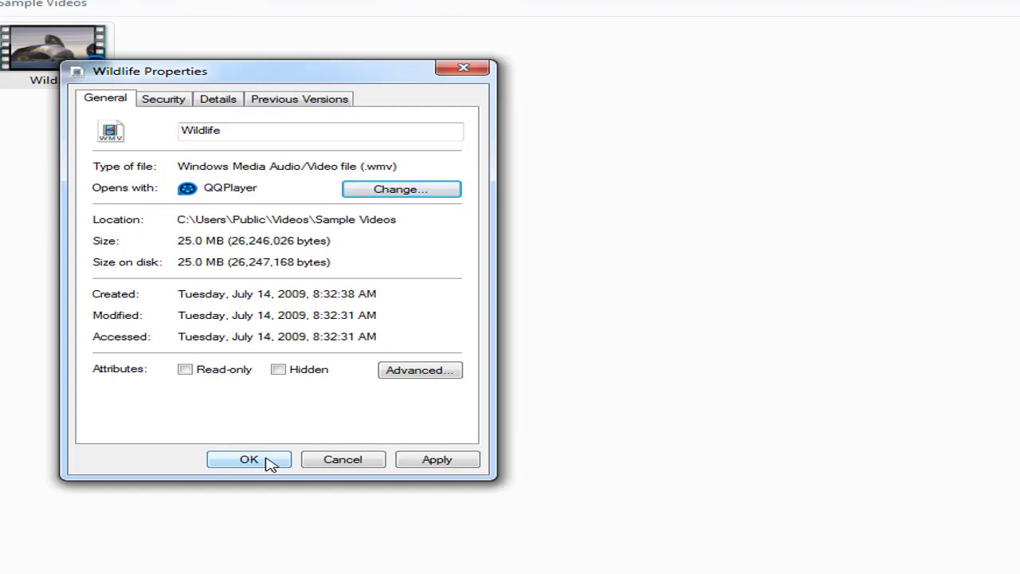
{"action": "left_click", "coordinate": [270, 462]}
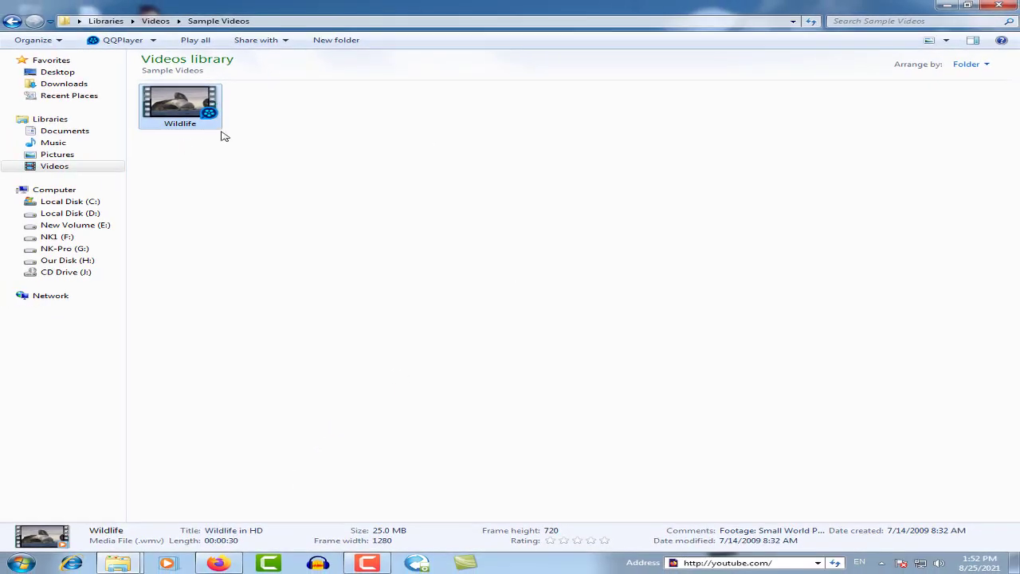
Step: Play the Wildlife video with its default program to check the new association, and close the player
{"action": "left_click", "coordinate": [357, 237]}
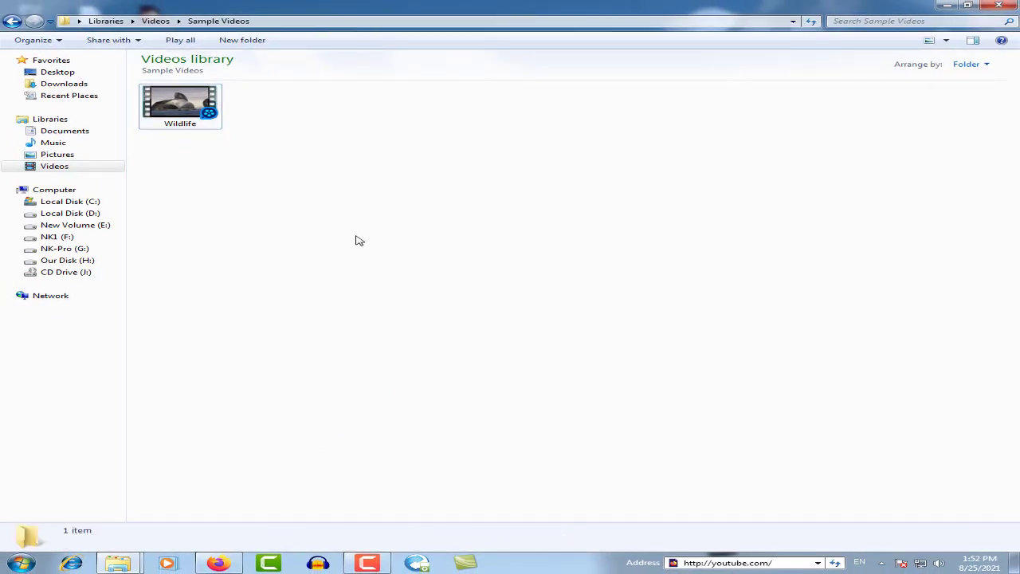
{"action": "double_click", "coordinate": [182, 114]}
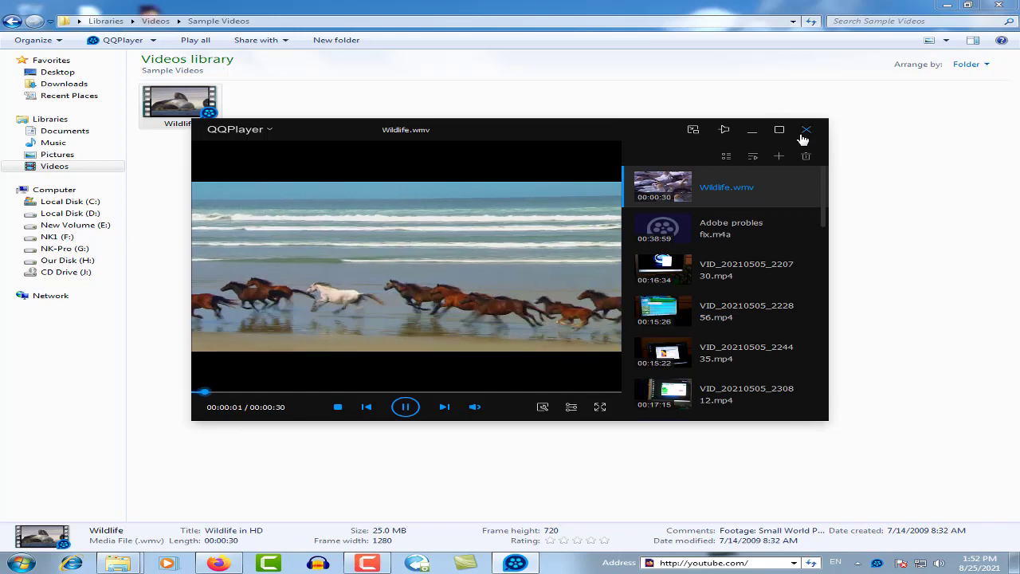
{"action": "left_click", "coordinate": [808, 134]}
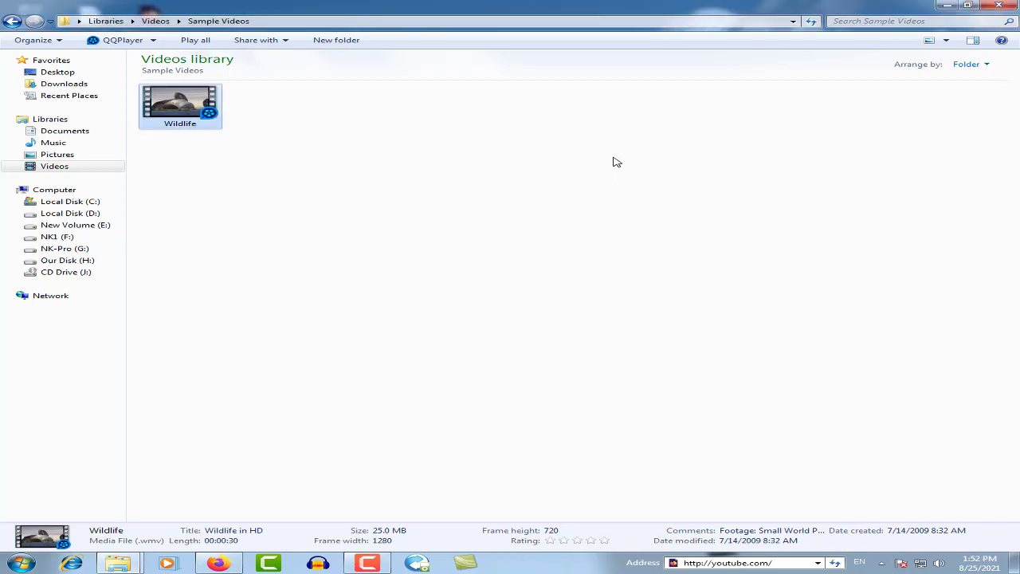
Step: Switch to Firefox and examine its general settings for the default browser status and the applications assigned to each content type
{"action": "left_click", "coordinate": [241, 564]}
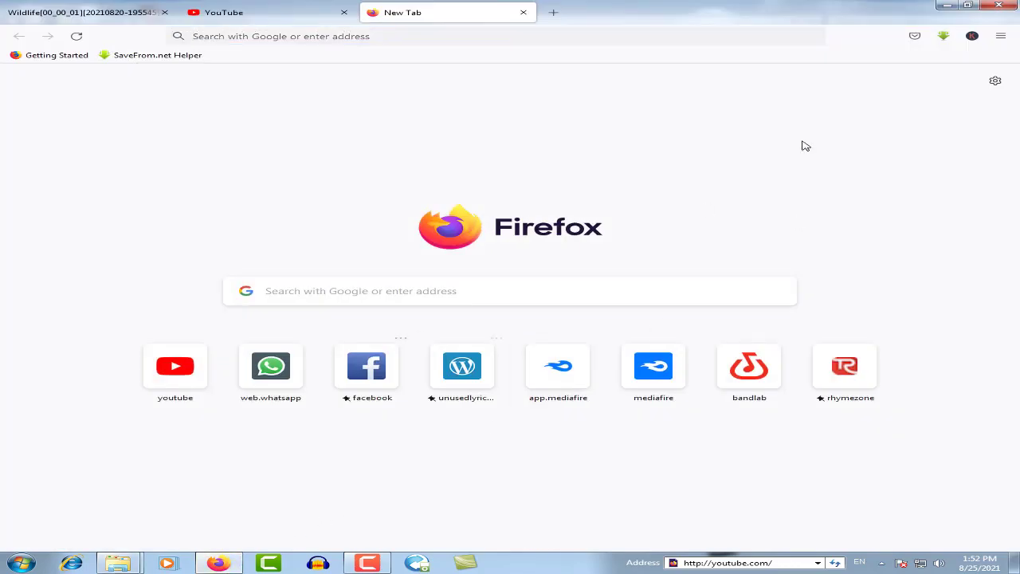
{"action": "left_click", "coordinate": [1000, 35]}
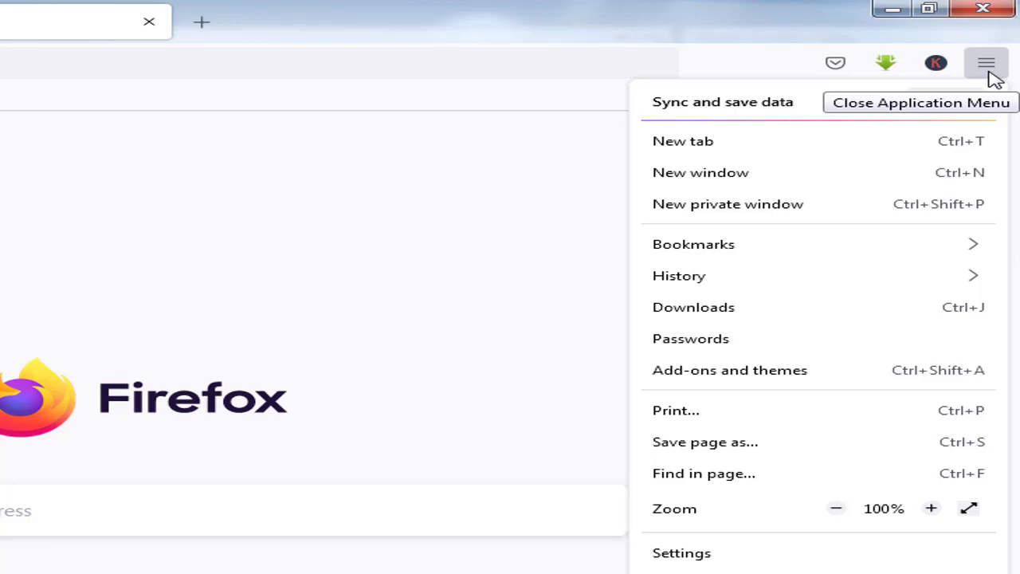
{"action": "left_click", "coordinate": [719, 555]}
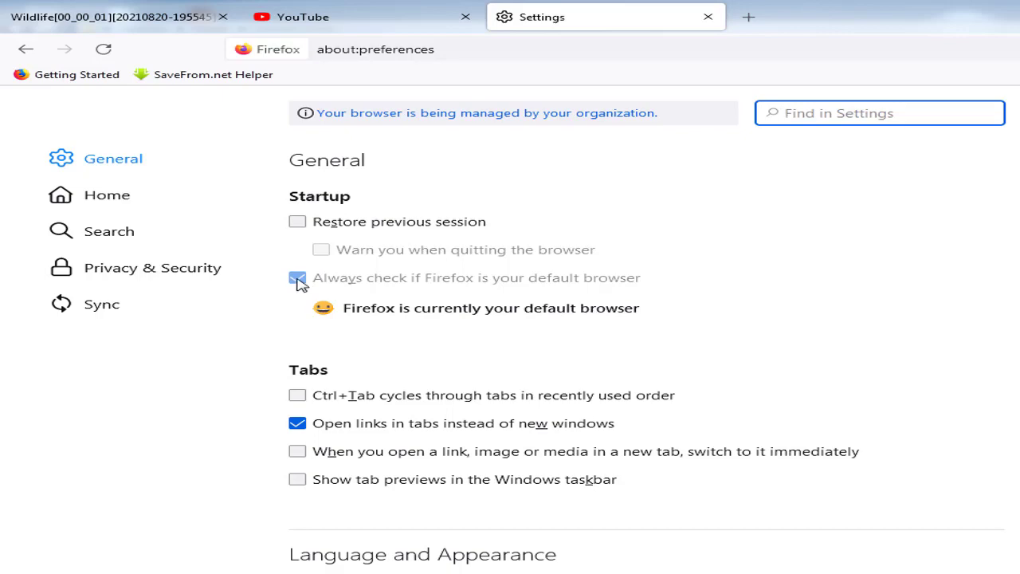
{"action": "scroll", "coordinate": [516, 338], "scroll_direction": "down", "scroll_amount": 3}
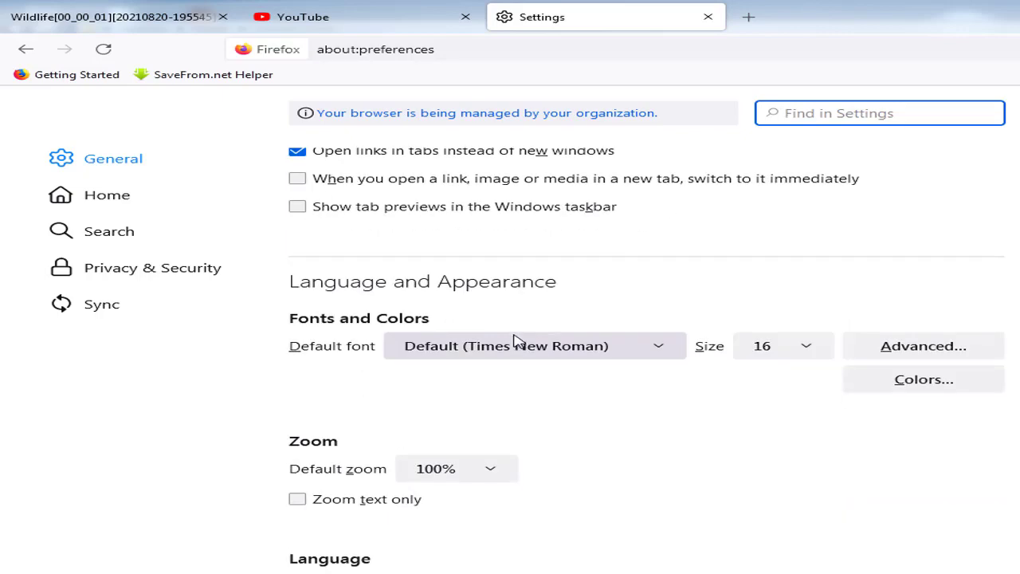
{"action": "scroll", "coordinate": [516, 338], "scroll_direction": "down", "scroll_amount": 6}
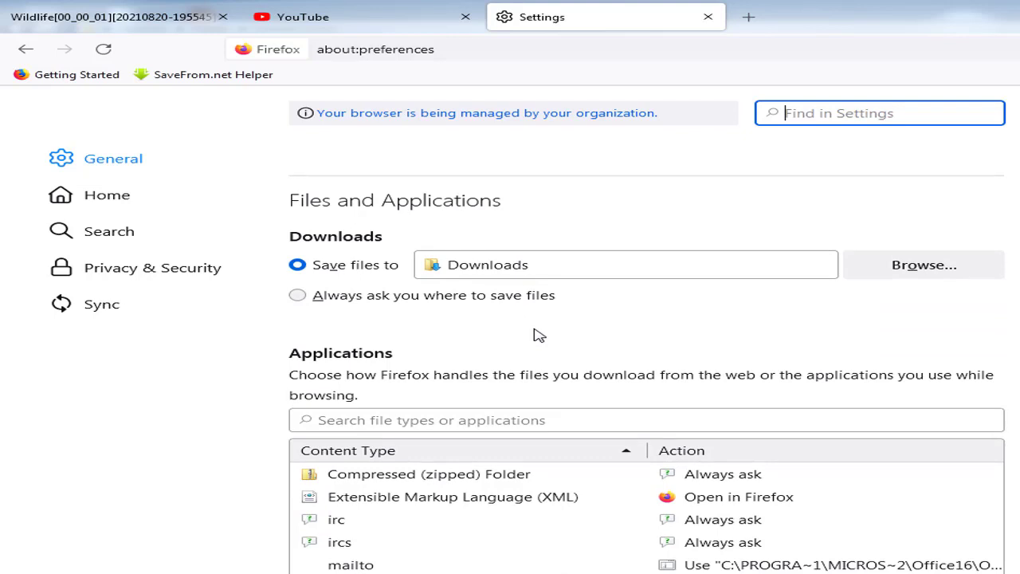
{"action": "scroll", "coordinate": [546, 330], "scroll_direction": "down", "scroll_amount": 5}
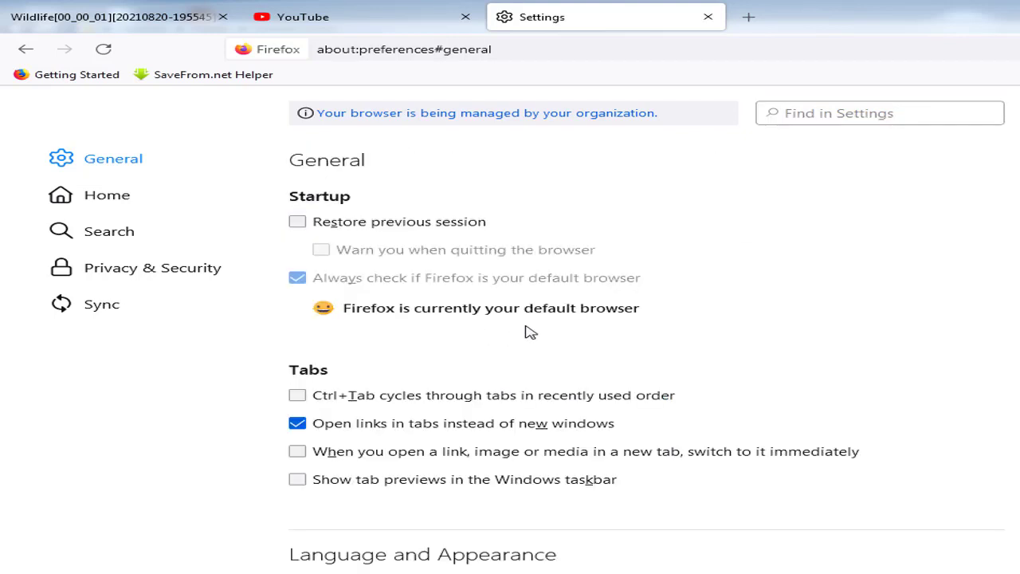
{"action": "scroll", "coordinate": [538, 359], "scroll_direction": "down", "scroll_amount": 10}
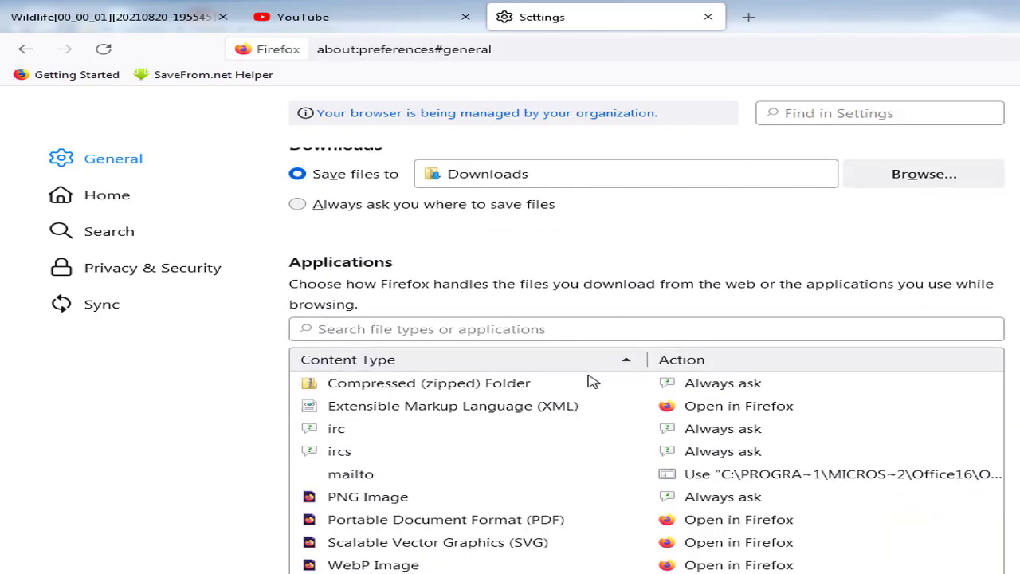
{"action": "scroll", "coordinate": [592, 382], "scroll_direction": "down", "scroll_amount": 2}
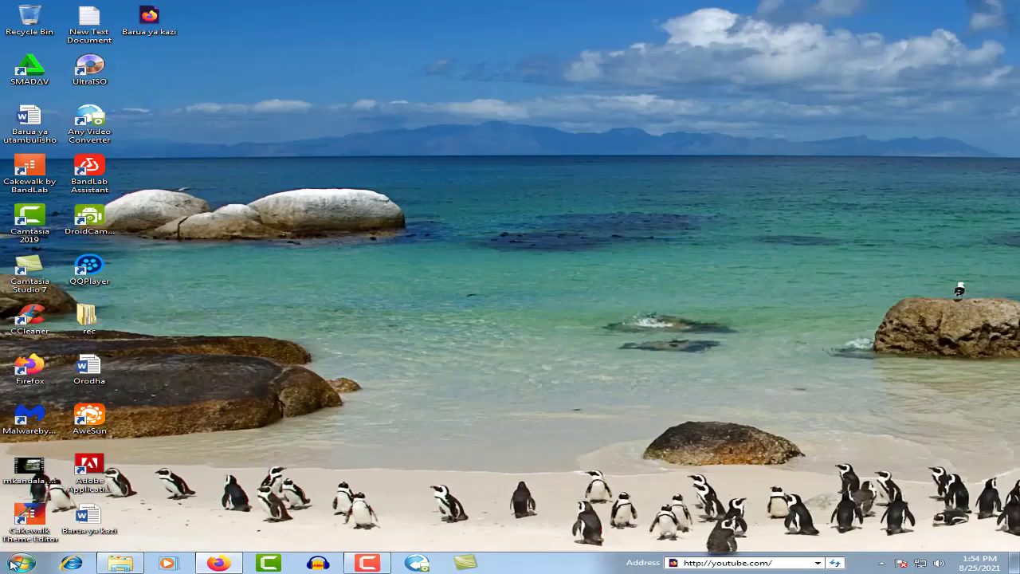
Step: Search Windows for "def" and open Default Programs
{"action": "left_click", "coordinate": [16, 563]}
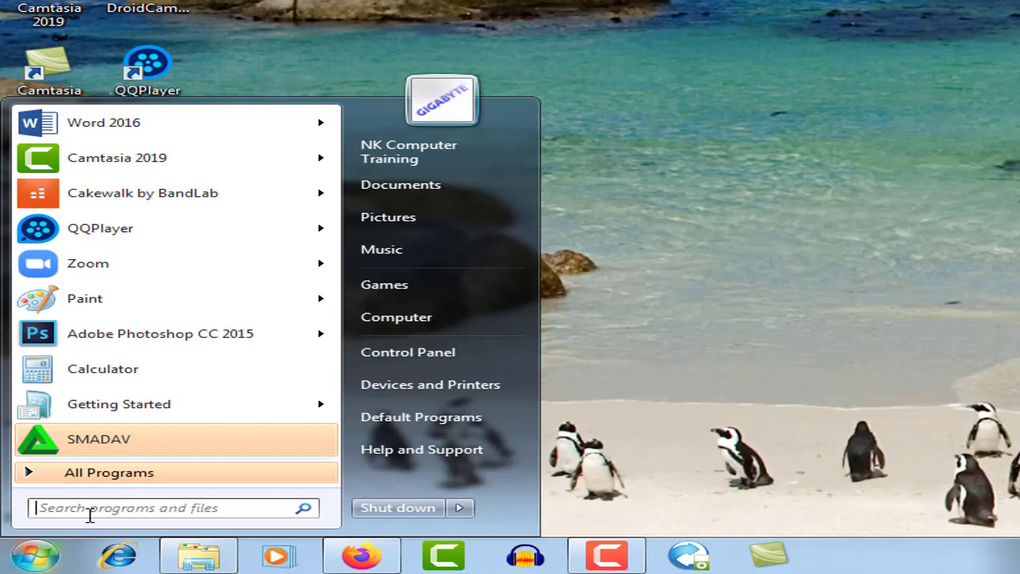
{"action": "type", "text": "d"}
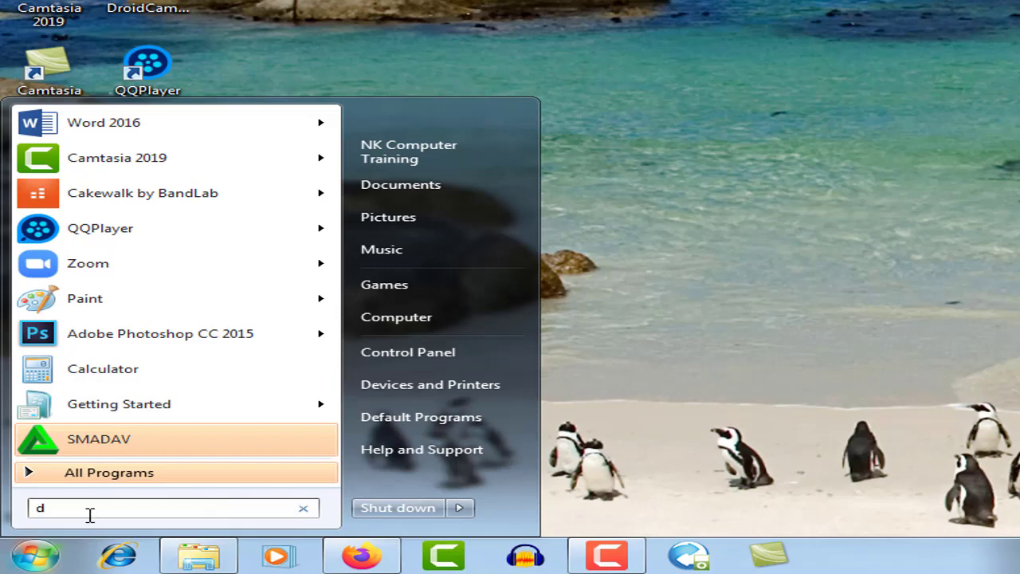
{"action": "type", "text": "era"}
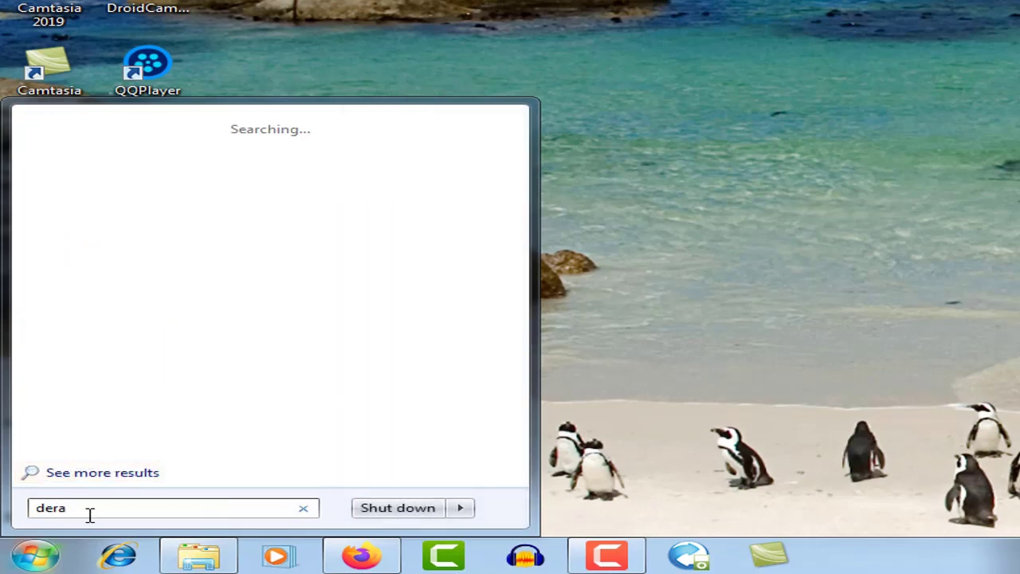
{"action": "type", "text": "u"}
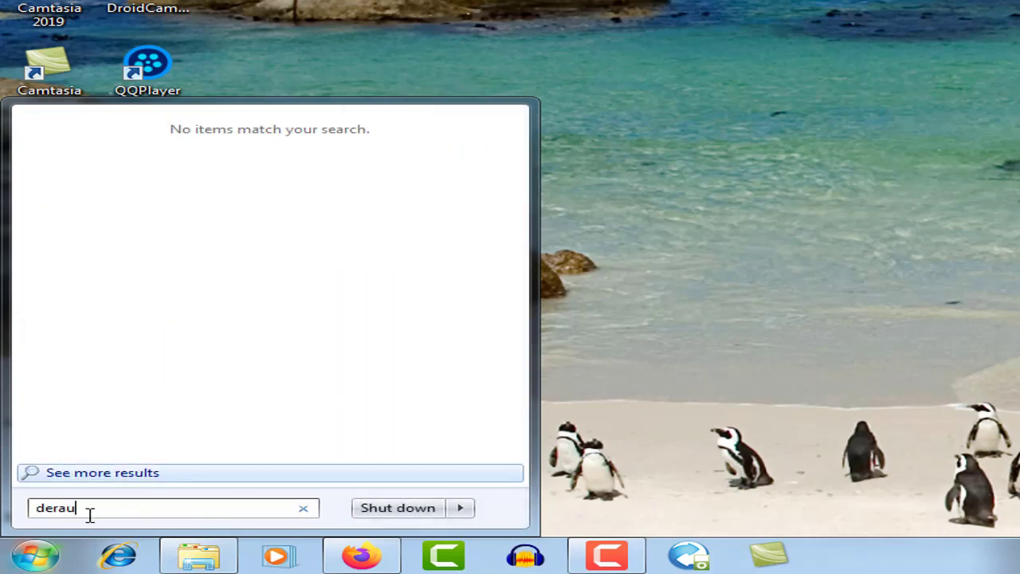
{"action": "key", "text": "BackSpace"}
{"action": "key", "text": "BackSpace"}
{"action": "key", "text": "BackSpace"}
{"action": "type", "text": "fau"}
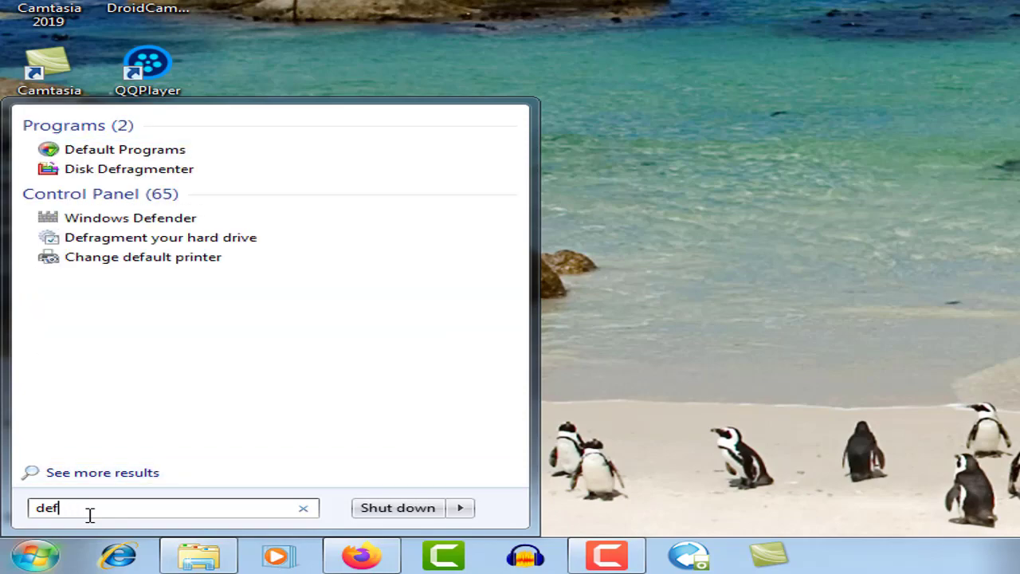
{"action": "left_click", "coordinate": [109, 152]}
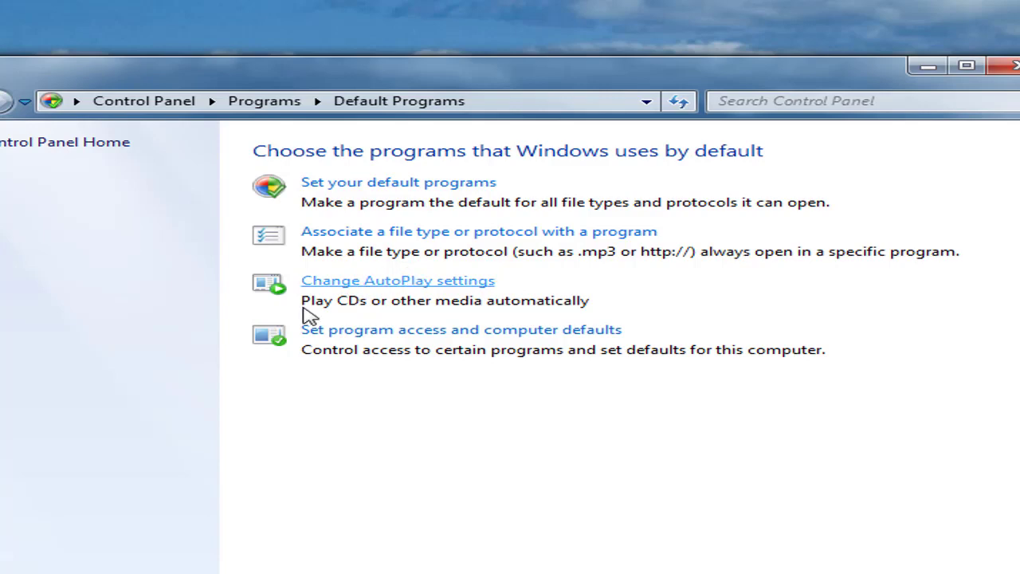
Step: Open the program access and computer defaults, and examine the Microsoft Windows and Non-Microsoft configurations
{"action": "left_click", "coordinate": [395, 337]}
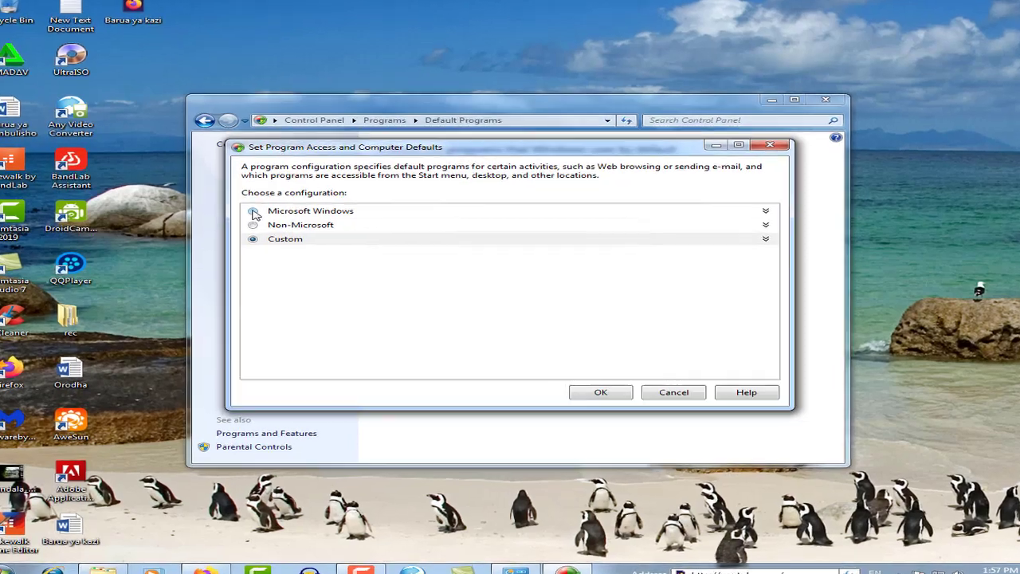
{"action": "left_click", "coordinate": [264, 215]}
{"action": "scroll", "coordinate": [268, 358], "scroll_direction": "down", "scroll_amount": 1}
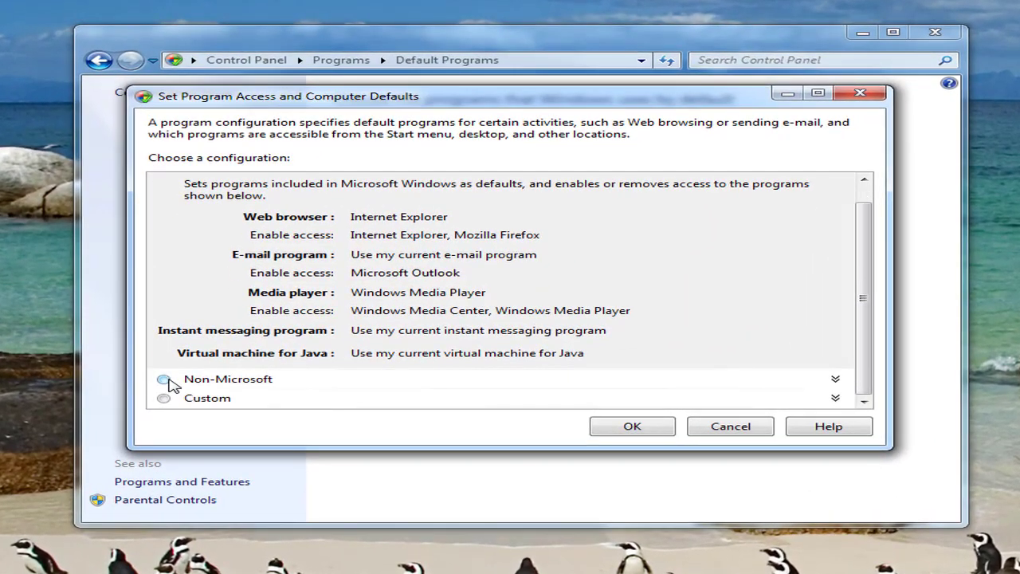
{"action": "left_click", "coordinate": [163, 379]}
{"action": "scroll", "coordinate": [282, 353], "scroll_direction": "down", "scroll_amount": 2}
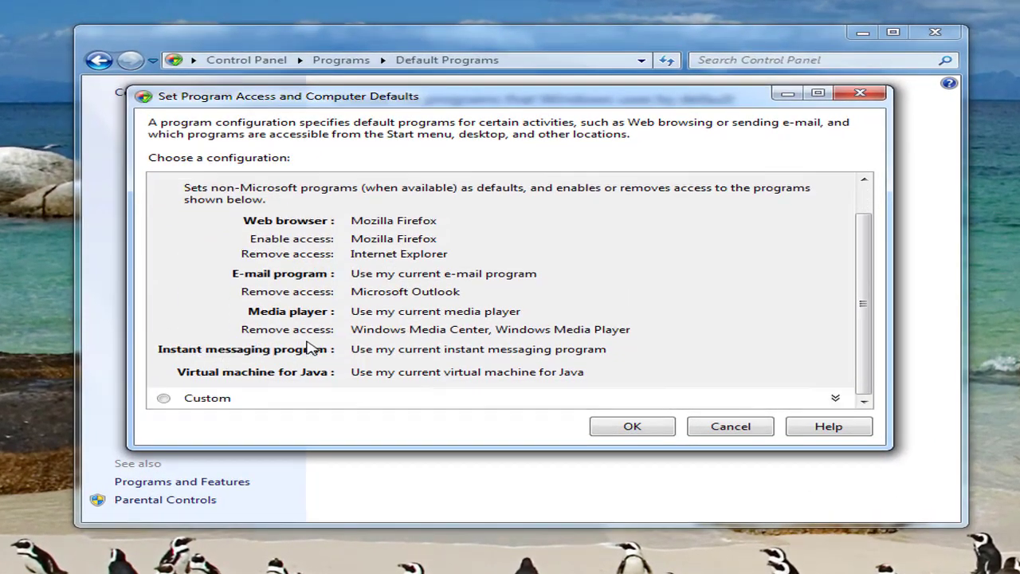
Step: In the Custom configuration, try Mozilla Firefox as the default web browser and return to "Use my current Web browser"
{"action": "left_click", "coordinate": [163, 397]}
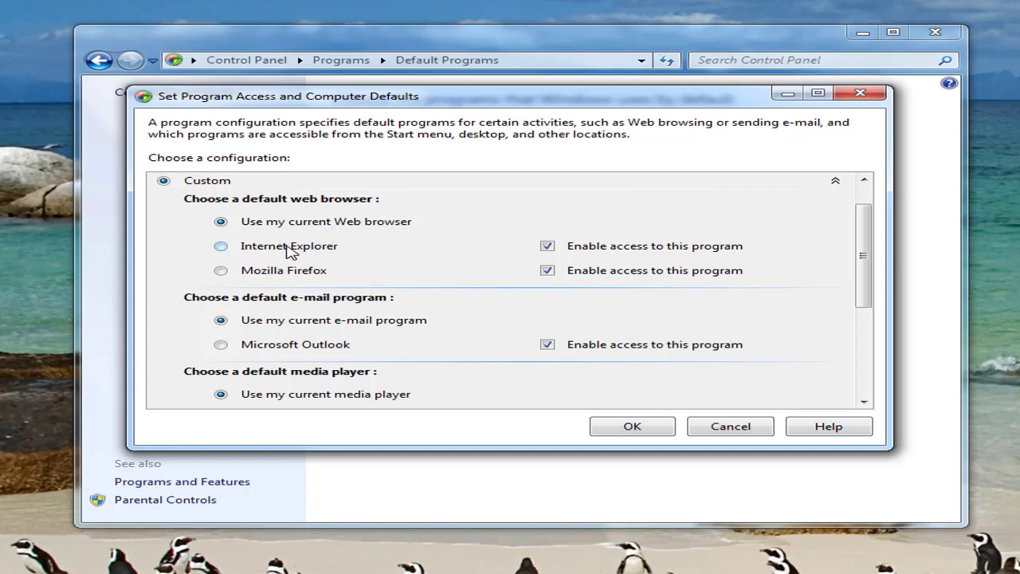
{"action": "left_click", "coordinate": [221, 270]}
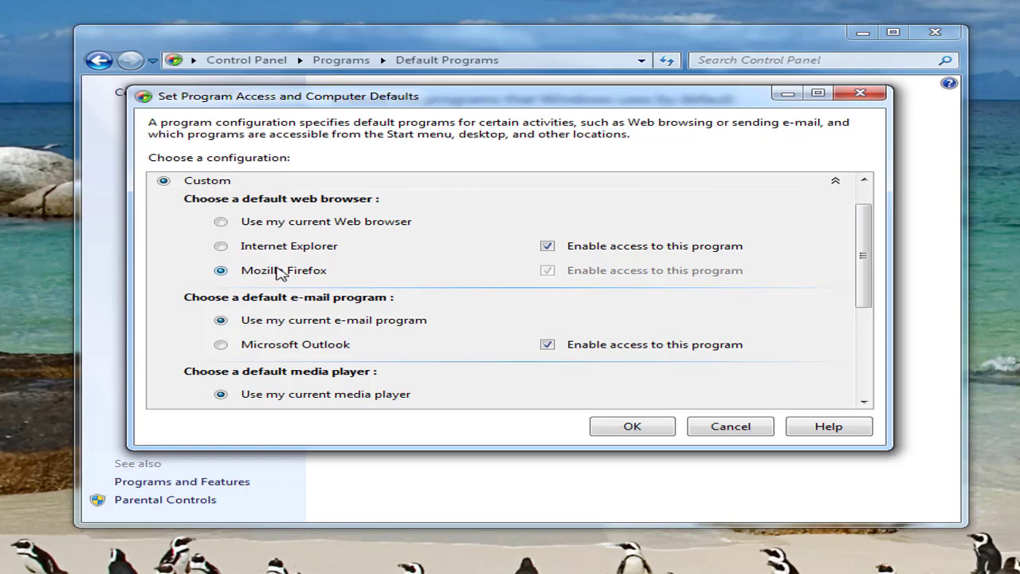
{"action": "left_click", "coordinate": [220, 222]}
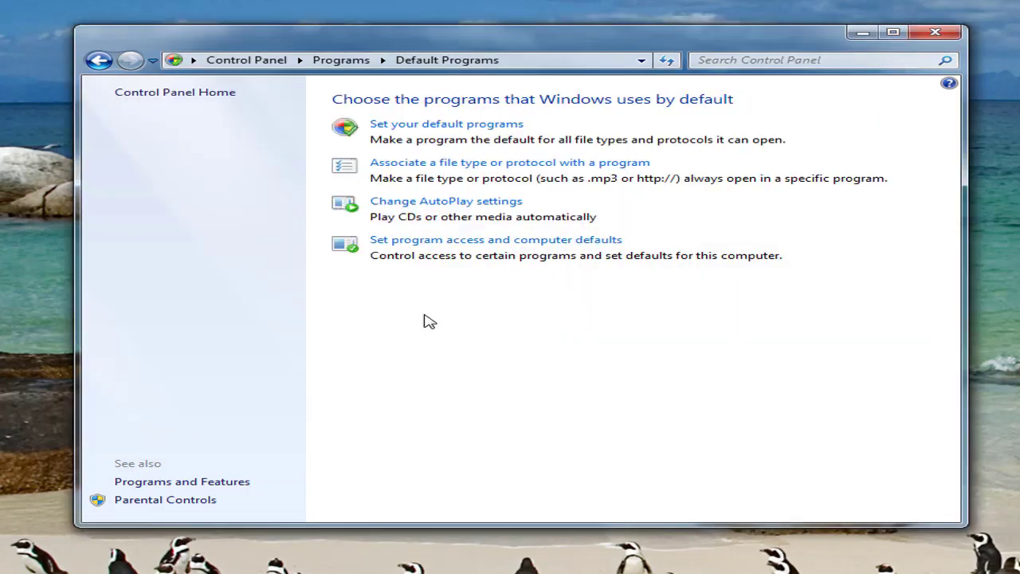
Step: Set Firefox as the default for all file types and protocols it can open, and view its individual defaults
{"action": "left_click", "coordinate": [396, 127]}
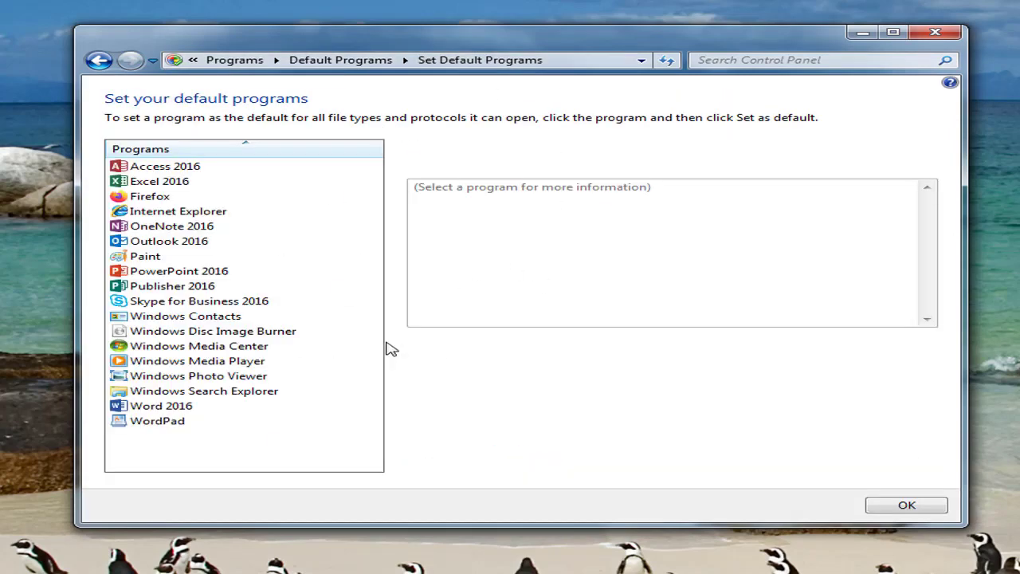
{"action": "left_click", "coordinate": [136, 201]}
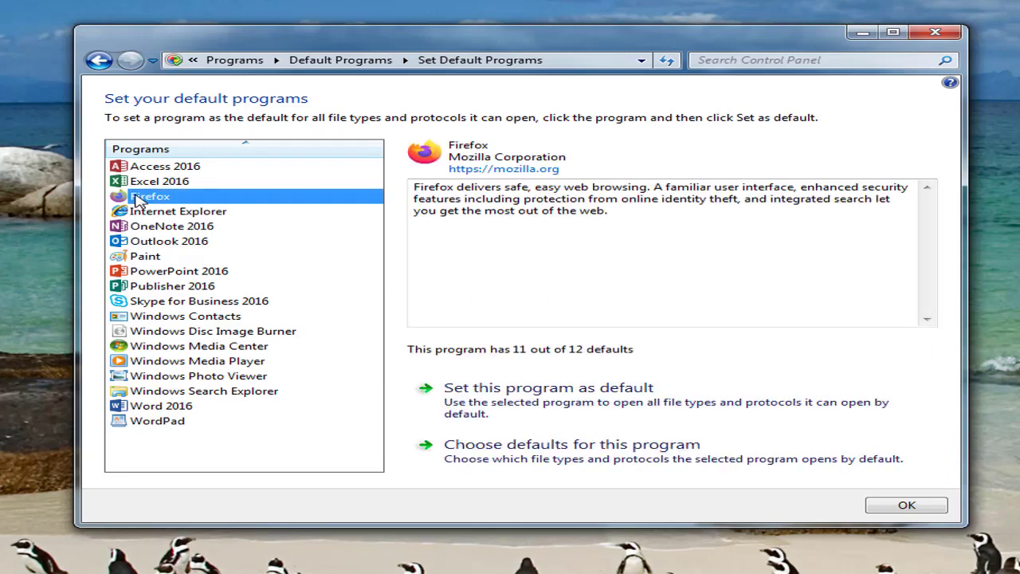
{"action": "left_click", "coordinate": [558, 409]}
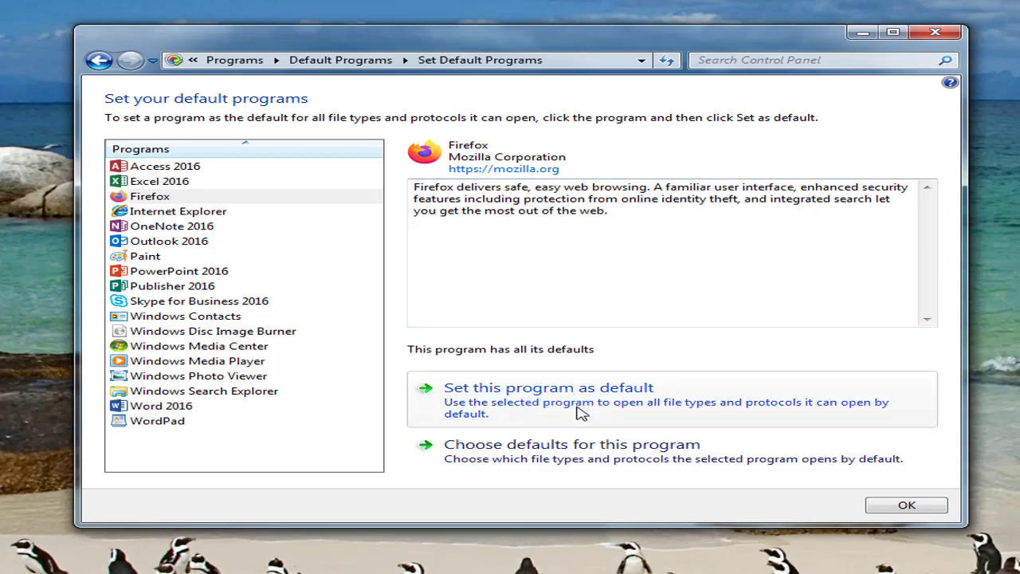
{"action": "left_click", "coordinate": [490, 457]}
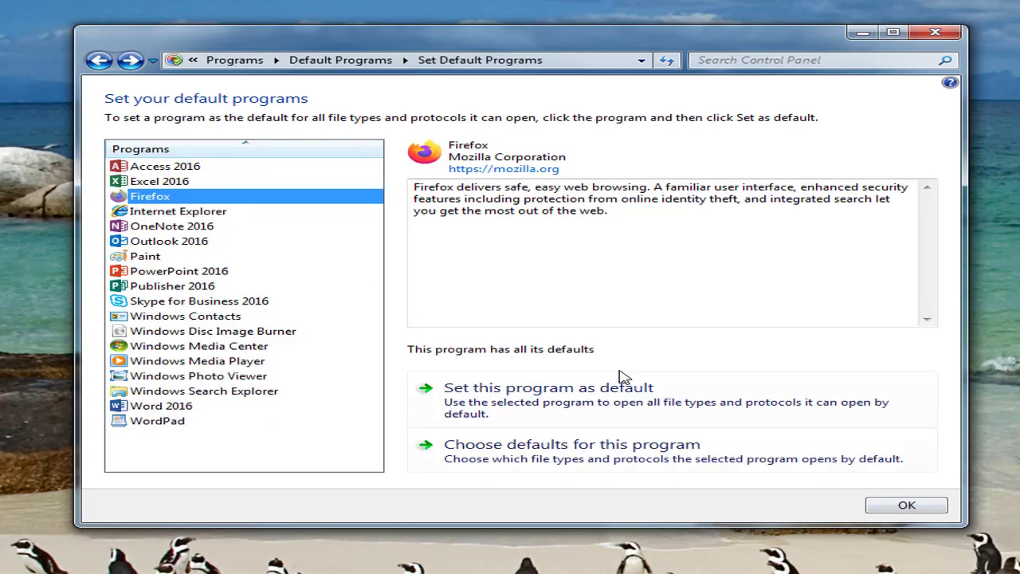
Step: Examine the default status of Paint and Windows Media Player, and return to the Default Programs overview
{"action": "left_click", "coordinate": [156, 257]}
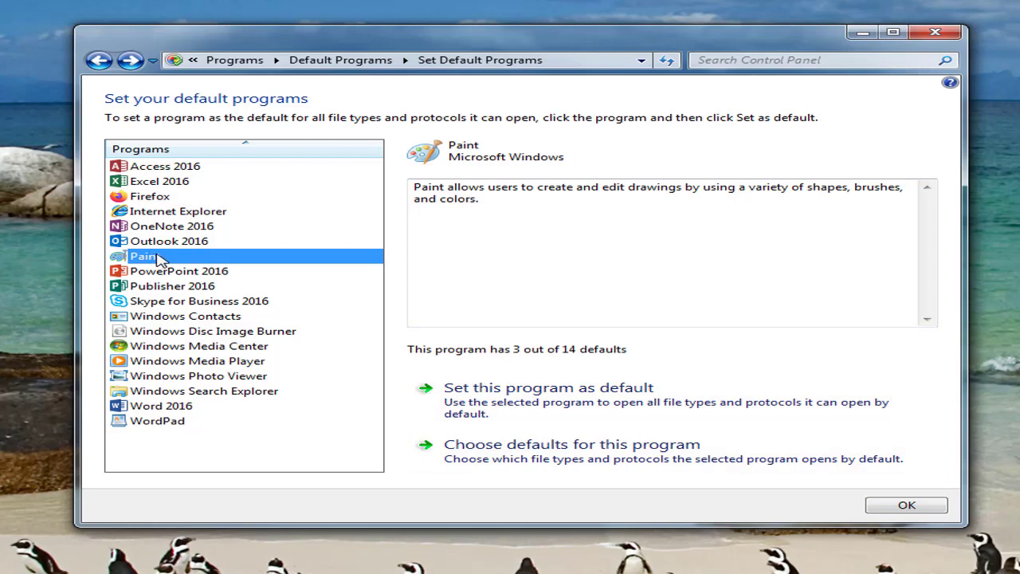
{"action": "left_click", "coordinate": [134, 363]}
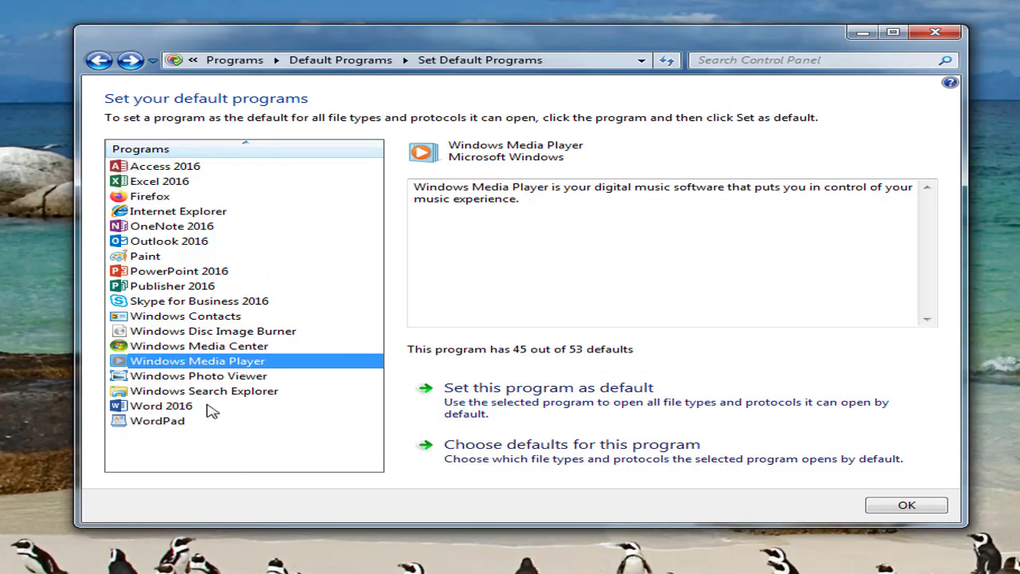
{"action": "left_click", "coordinate": [99, 61]}
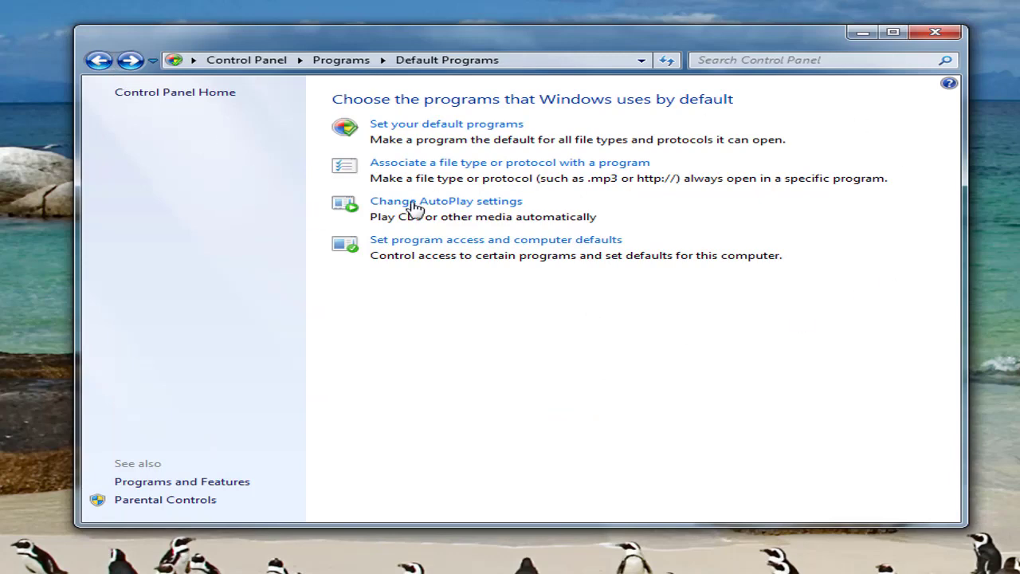
Step: Associate the .3g2 file type with QQPlayer and close the list of file associations
{"action": "left_click", "coordinate": [431, 164]}
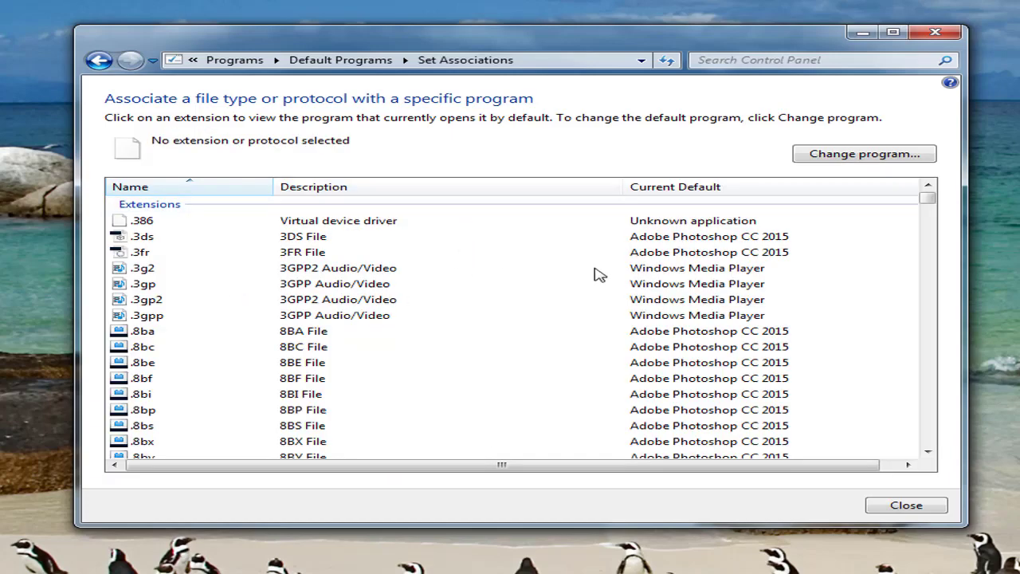
{"action": "left_click", "coordinate": [144, 269]}
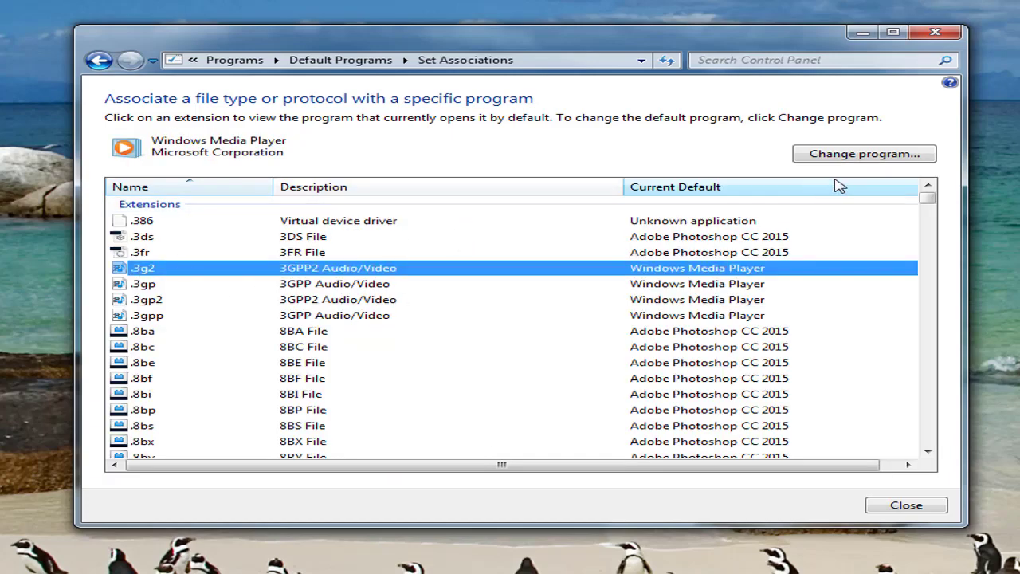
{"action": "left_click", "coordinate": [859, 160]}
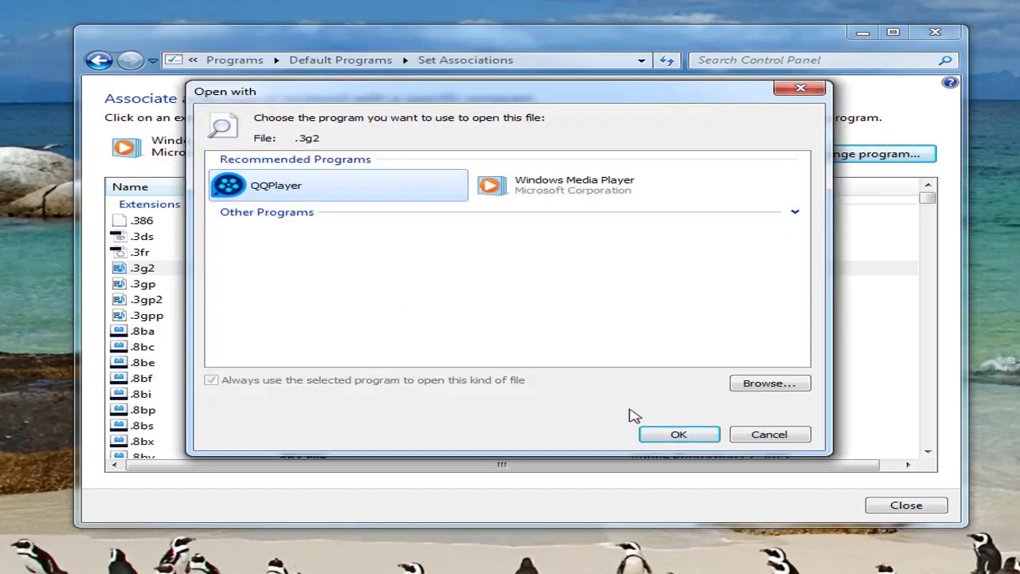
{"action": "left_click", "coordinate": [678, 435]}
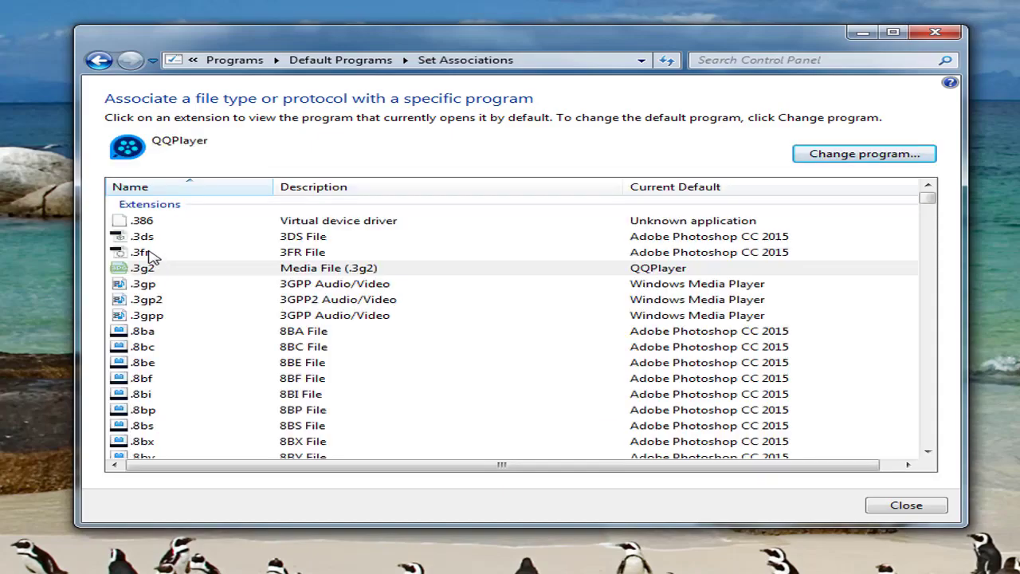
{"action": "left_click", "coordinate": [906, 505]}
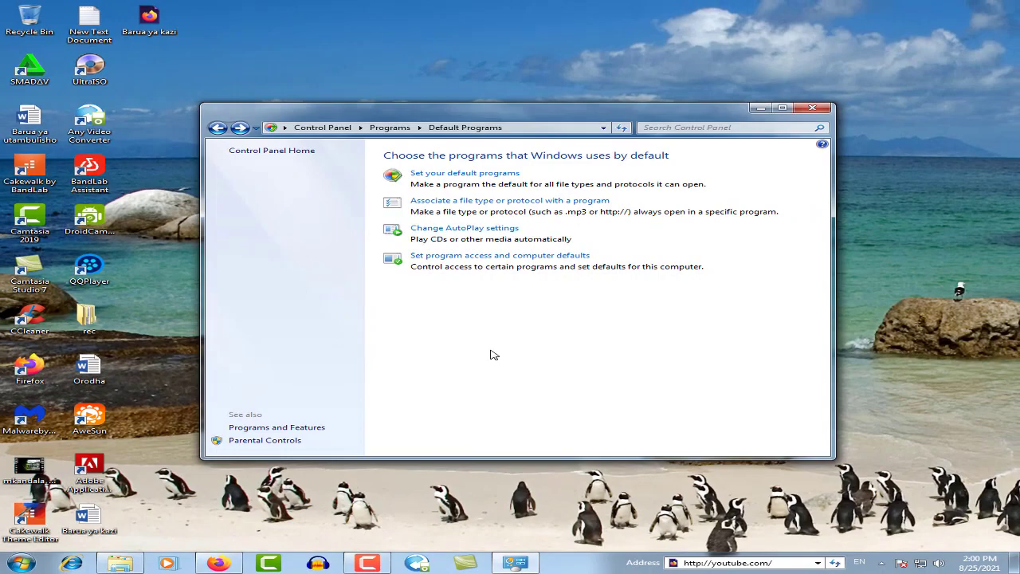